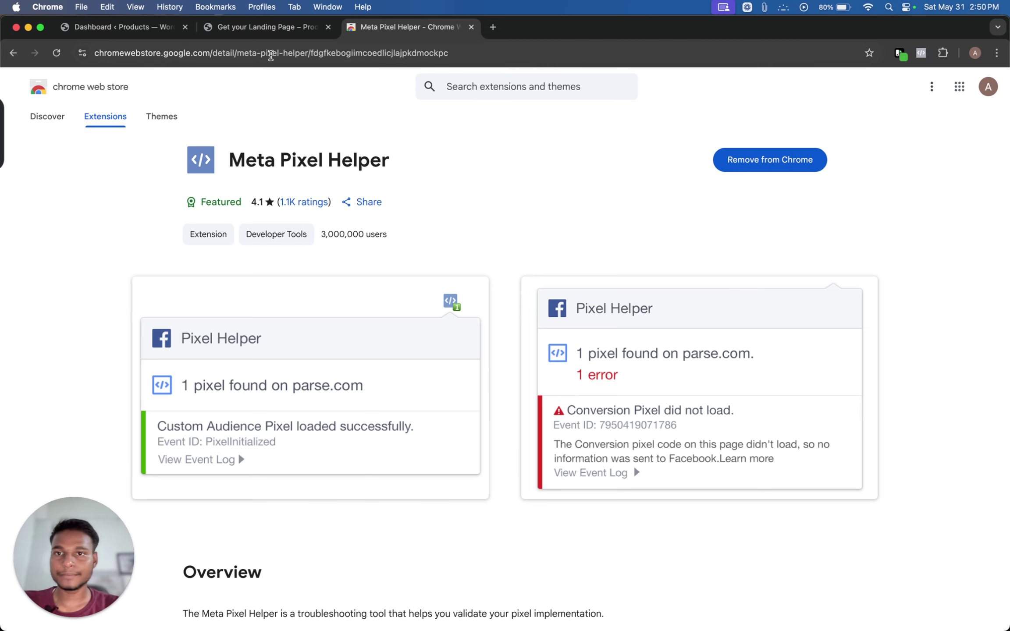
# Check the Get your Landing Page site for an installed pixel with the Meta Pixel Helper extension
pyautogui.click(279, 27)
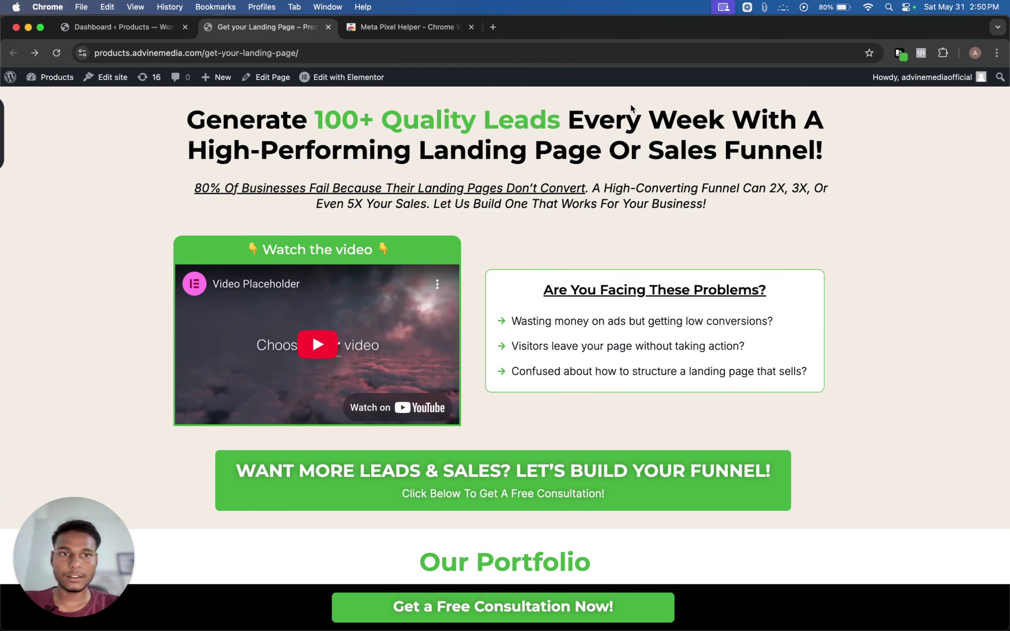
pyautogui.click(921, 54)
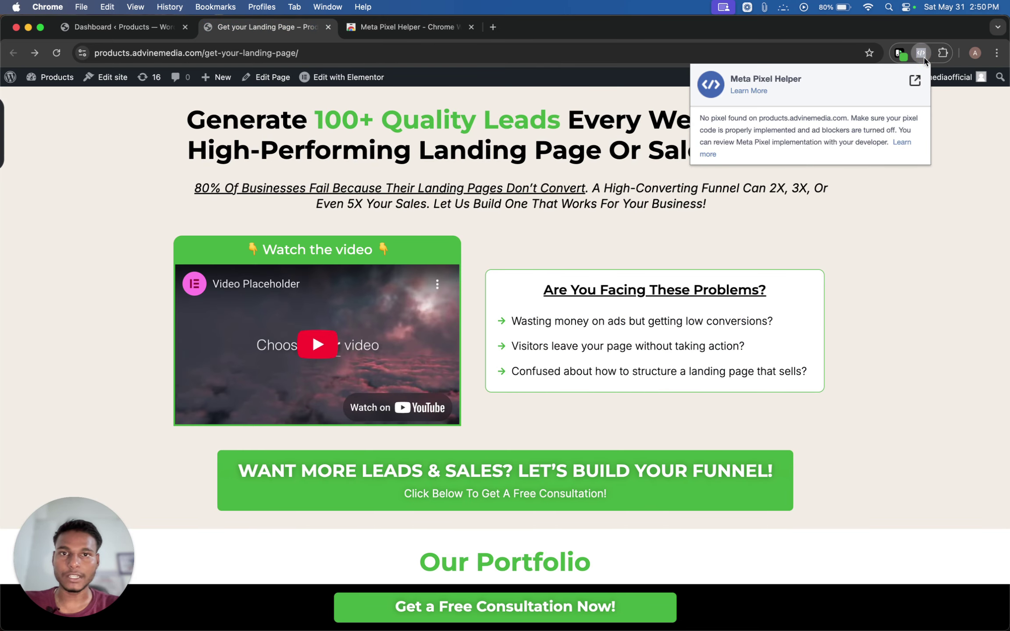
pyautogui.click(526, 248)
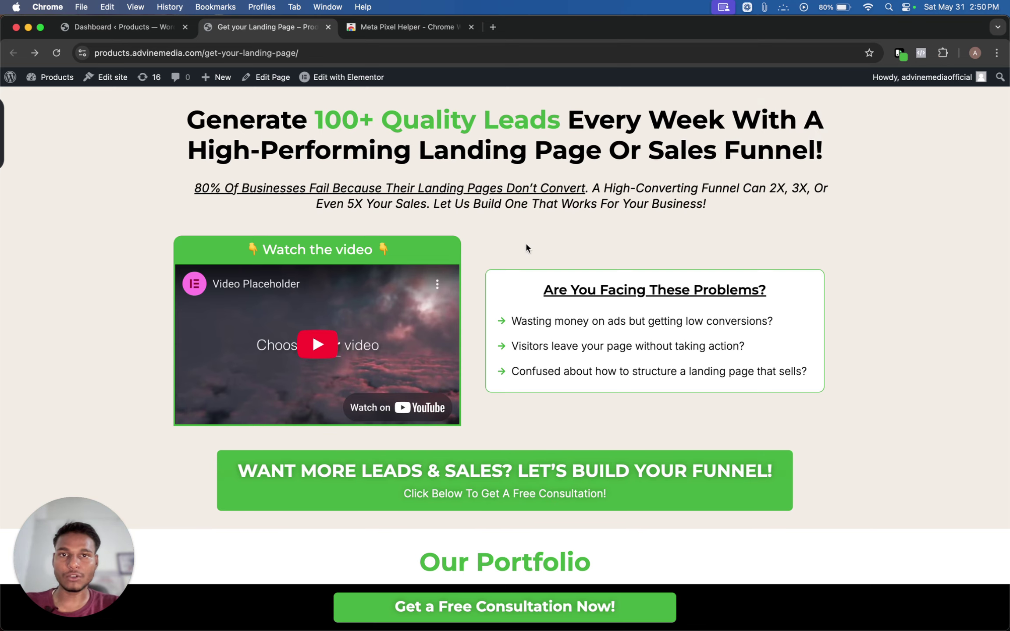
# Switch to the browser window with Meta Ads Manager and open the Business settings from its full tool list
pyautogui.hotkey('ctrl', 'Up')
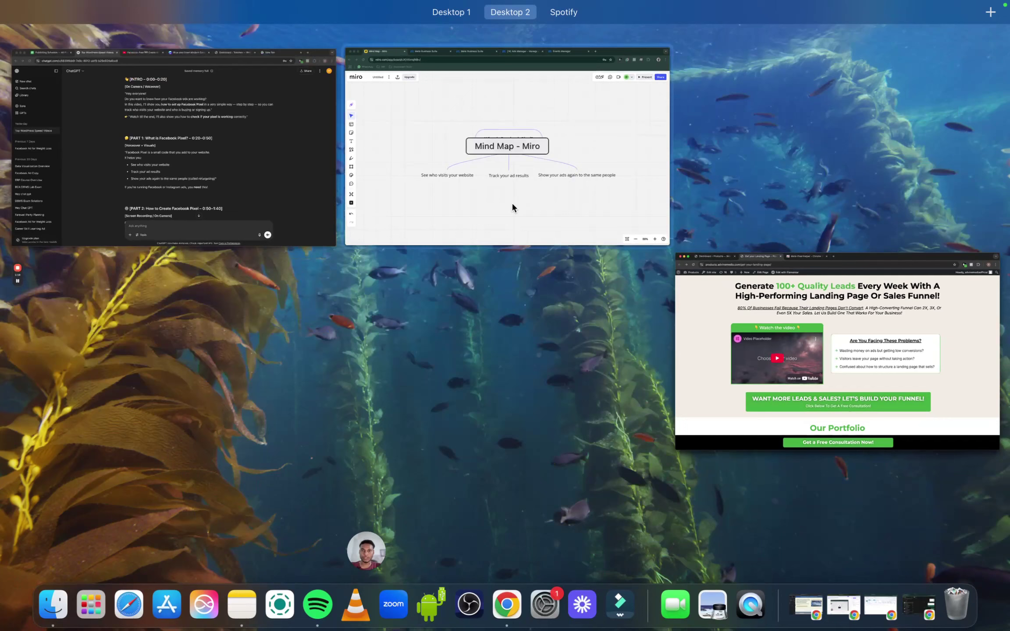
pyautogui.click(456, 151)
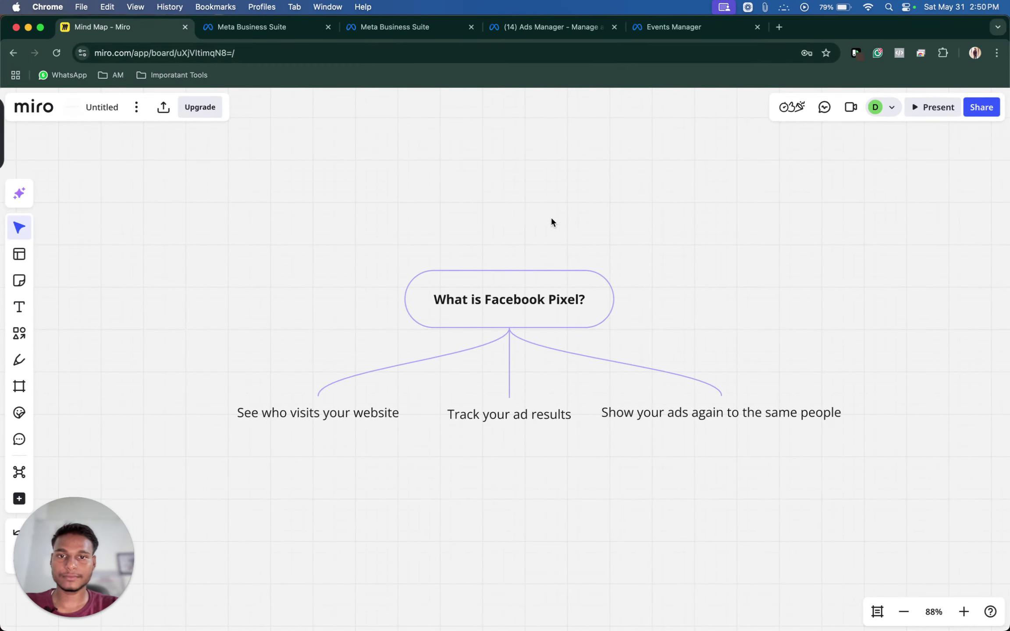
pyautogui.click(569, 22)
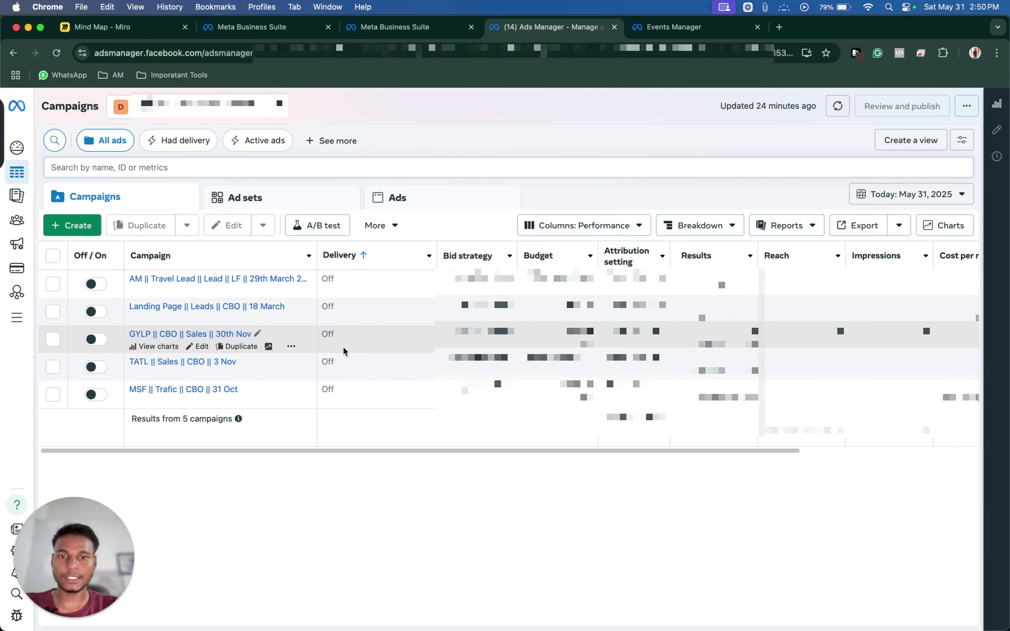
pyautogui.click(22, 325)
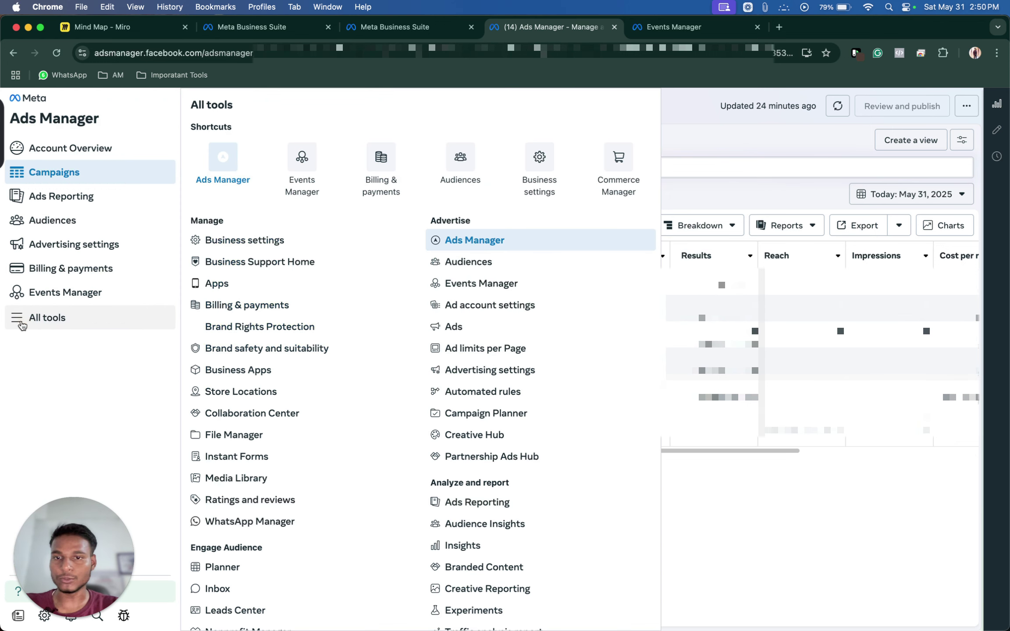
pyautogui.click(540, 176)
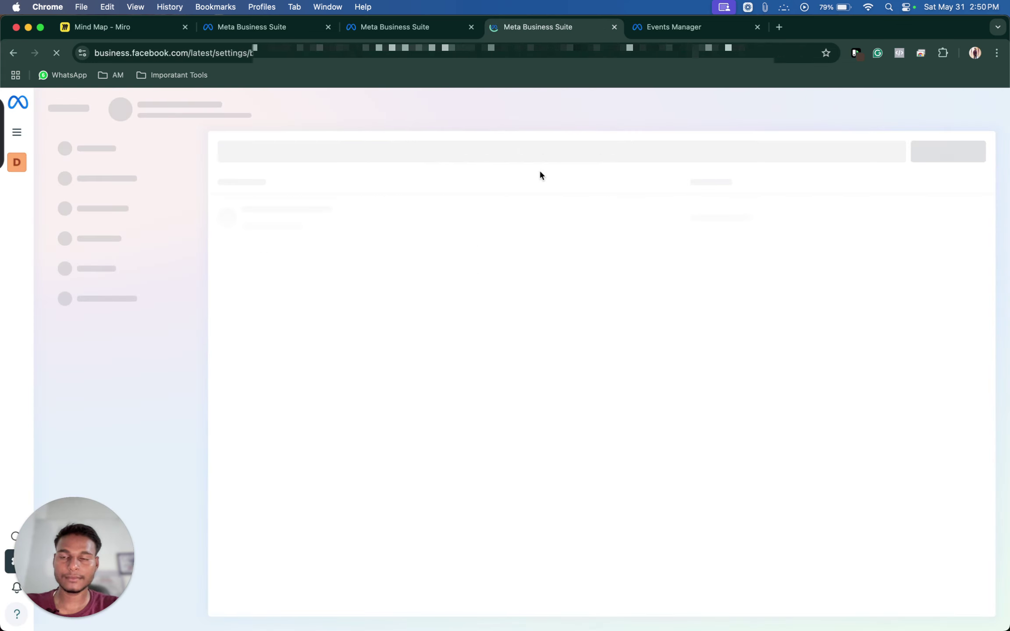
# Find the Test dataset among the business portfolio's data sources and open it in Events Manager
pyautogui.scroll(-5, 145, 377)
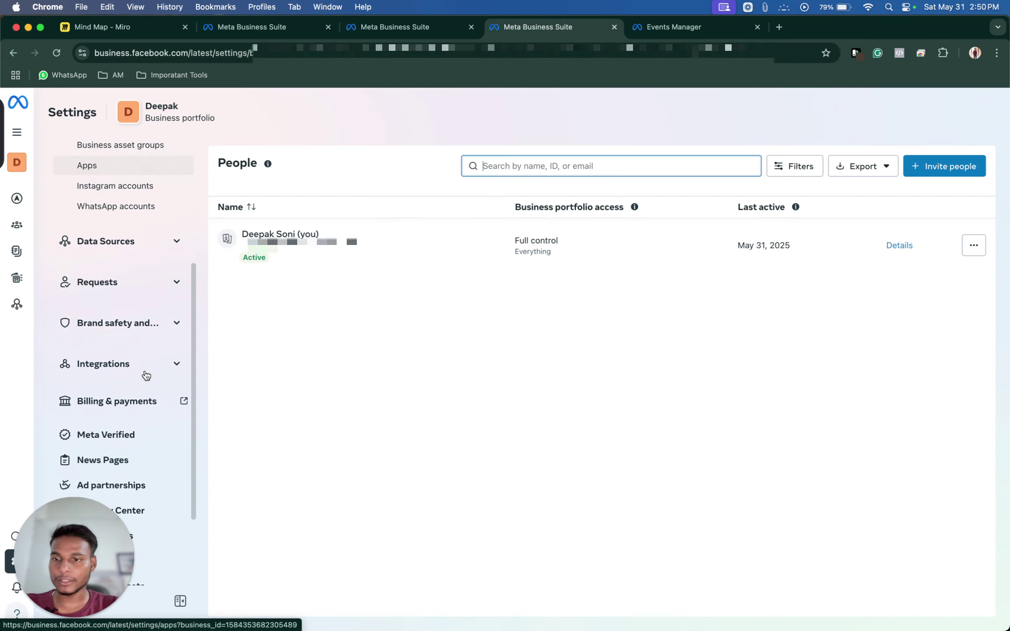
pyautogui.click(108, 237)
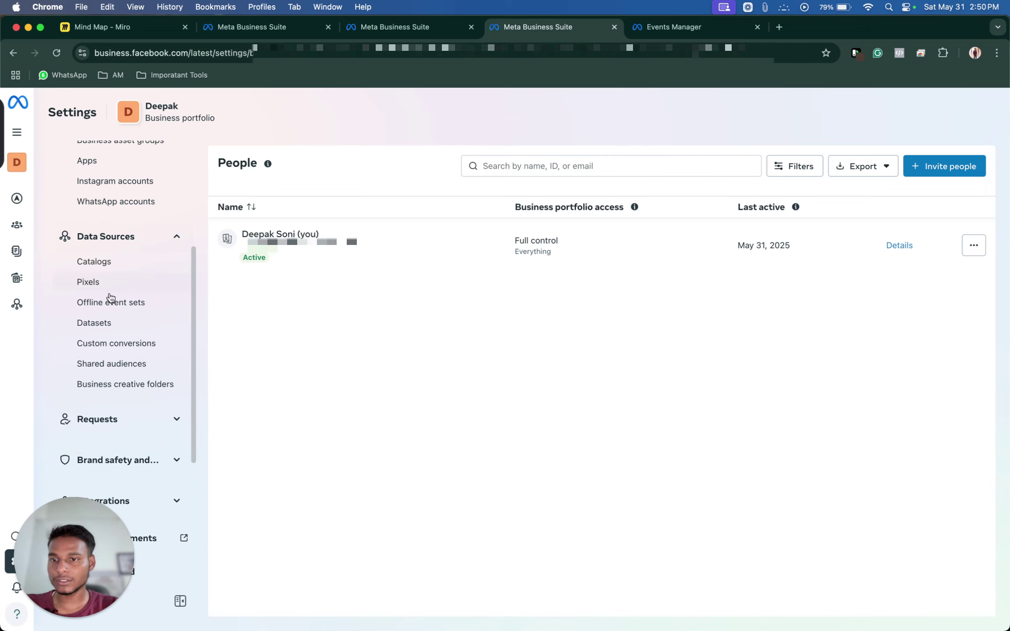
pyautogui.click(121, 323)
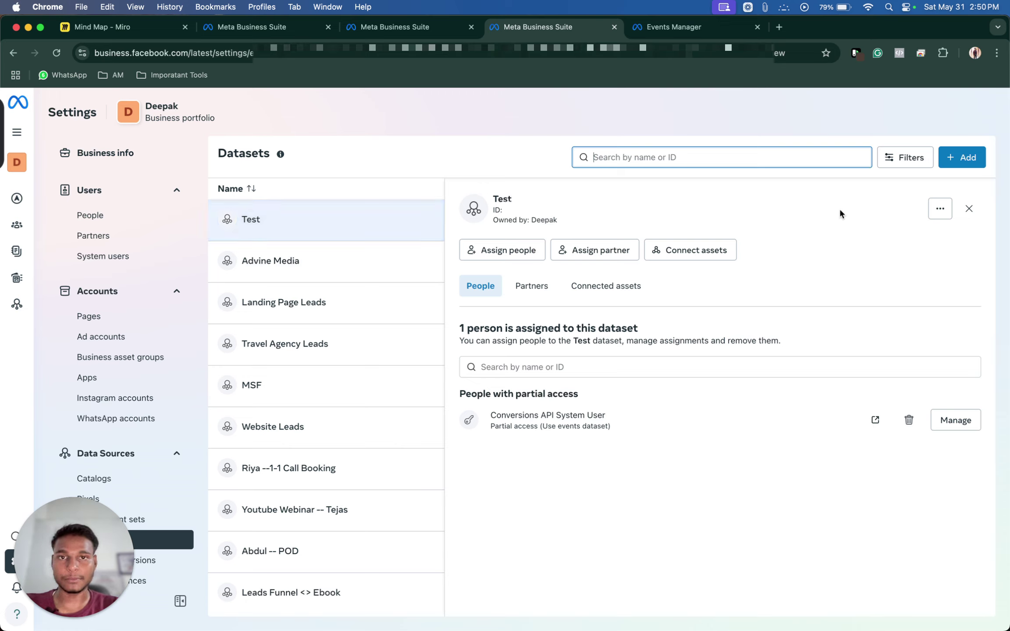
pyautogui.click(939, 213)
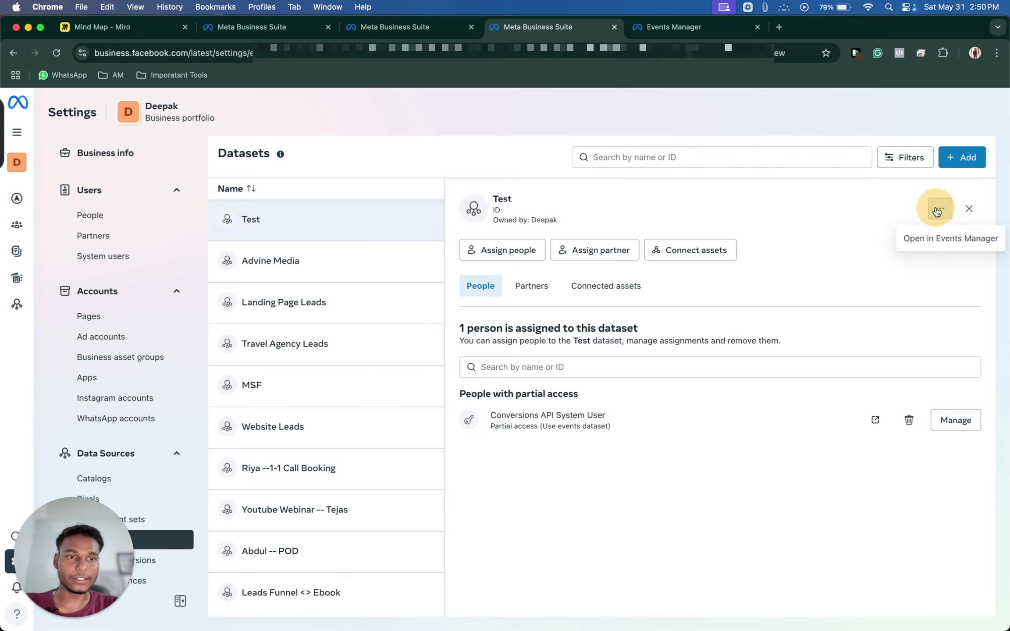
pyautogui.click(924, 240)
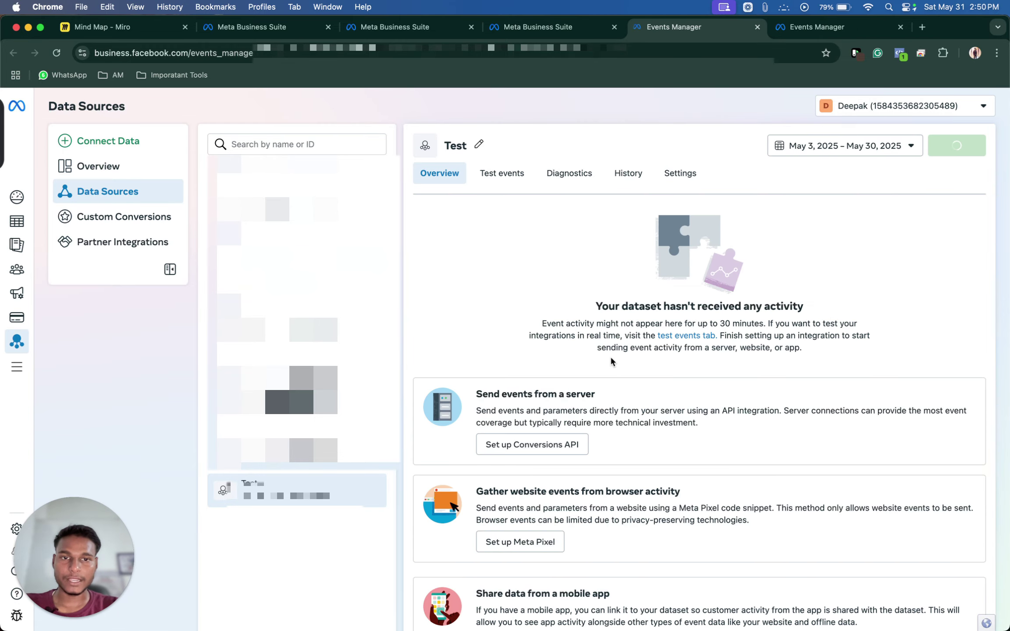
# Set up the Meta Pixel for the Test dataset with manual code installation and copy its base code
pyautogui.scroll(-3, 609, 442)
pyautogui.scroll(-1, 607, 438)
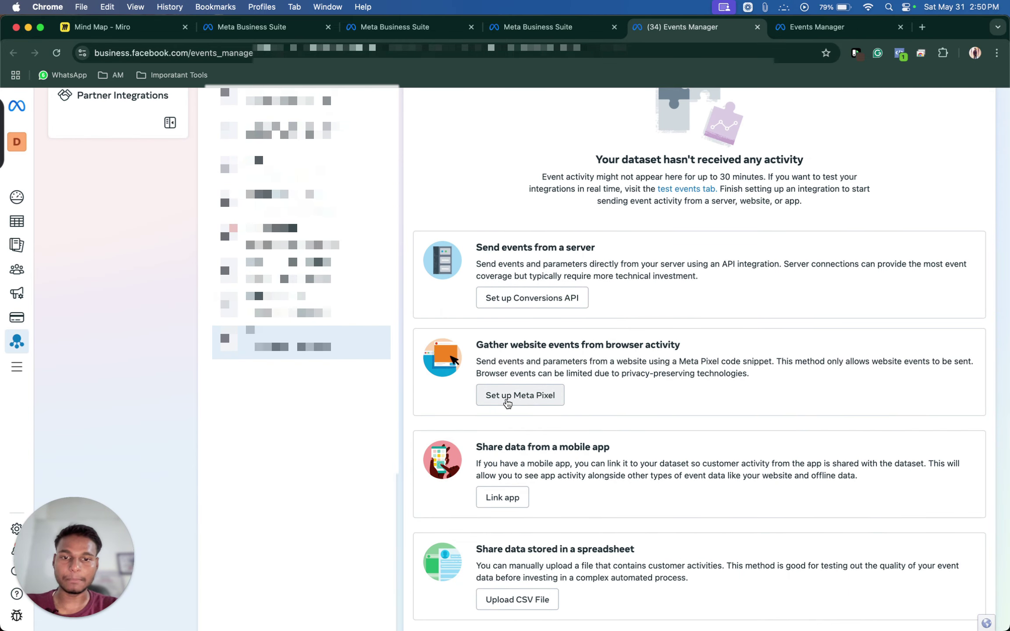
pyautogui.click(537, 394)
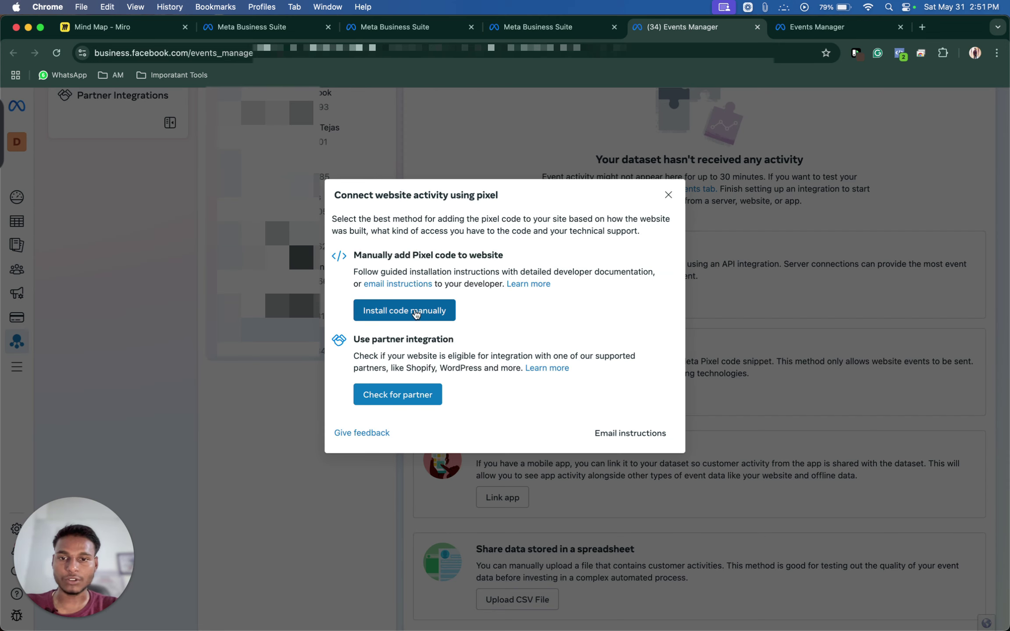
pyautogui.click(415, 312)
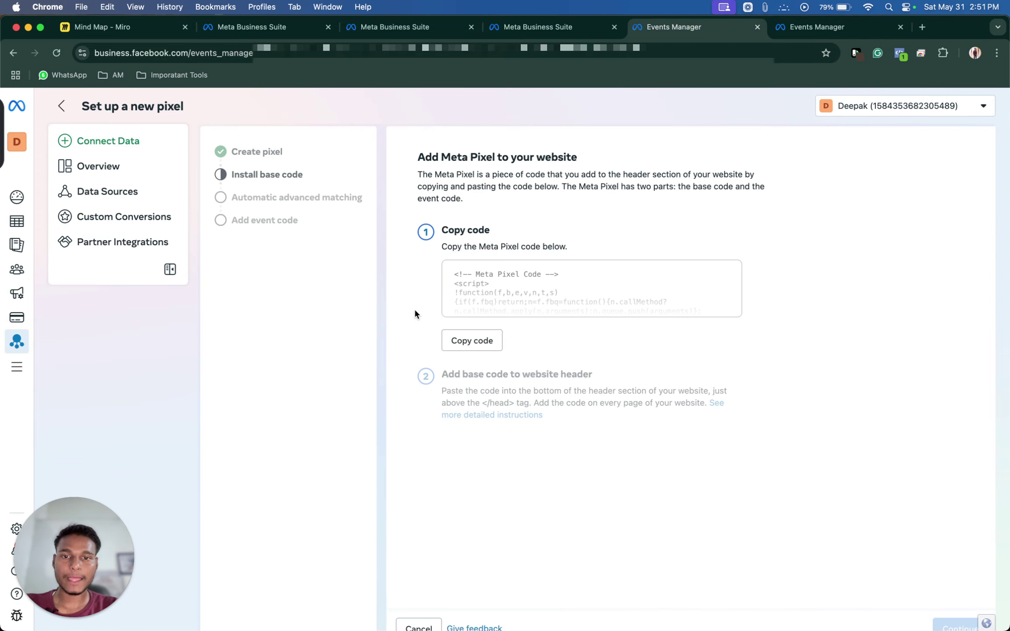
pyautogui.click(477, 347)
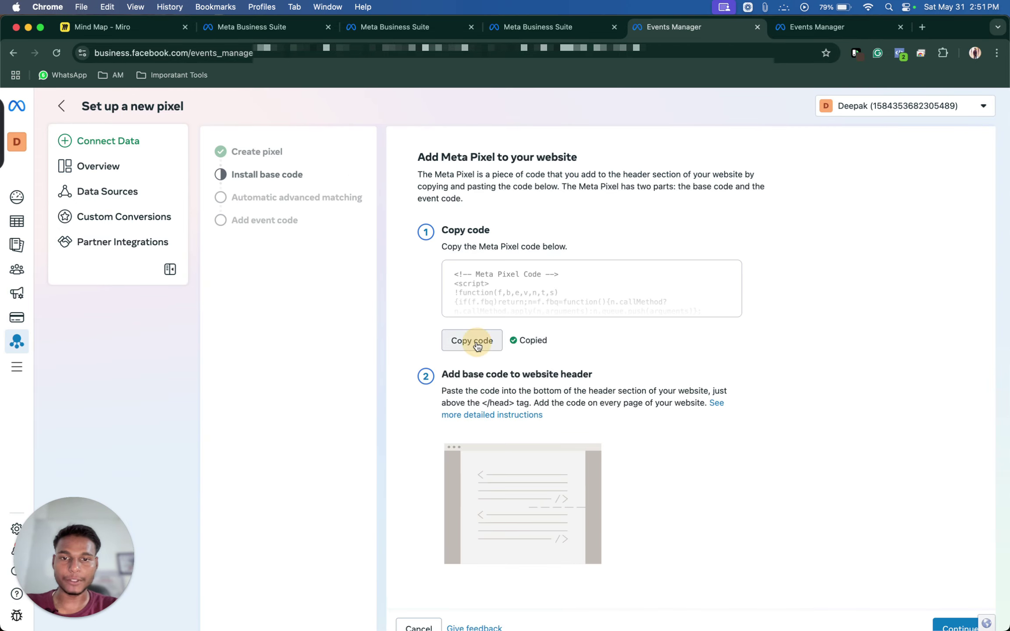
# Switch to the WordPress dashboard and search for new plugins matching "header code"
pyautogui.press('super+grave')
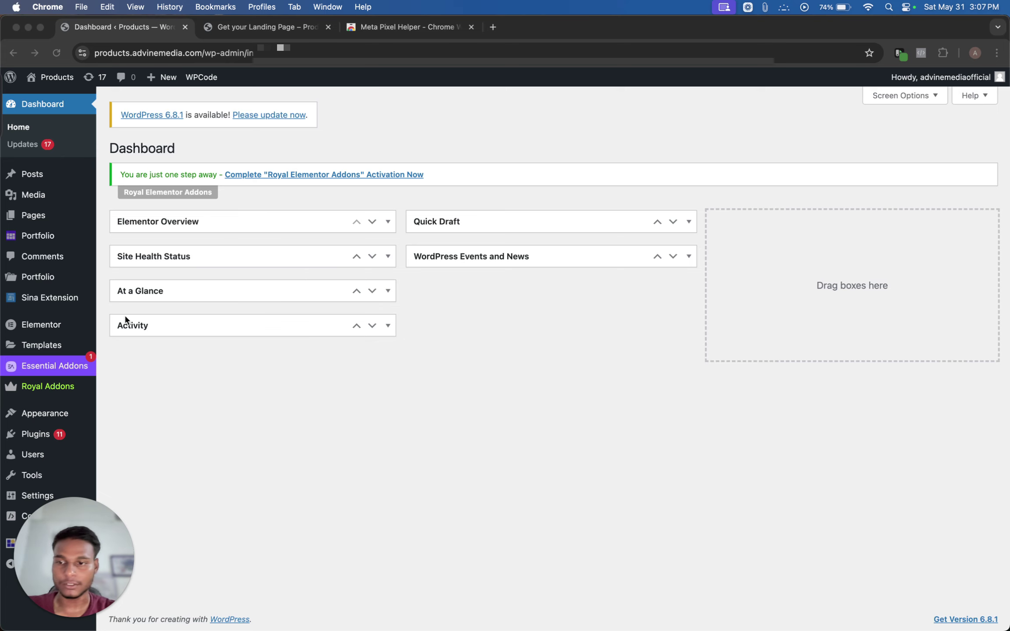
pyautogui.click(38, 435)
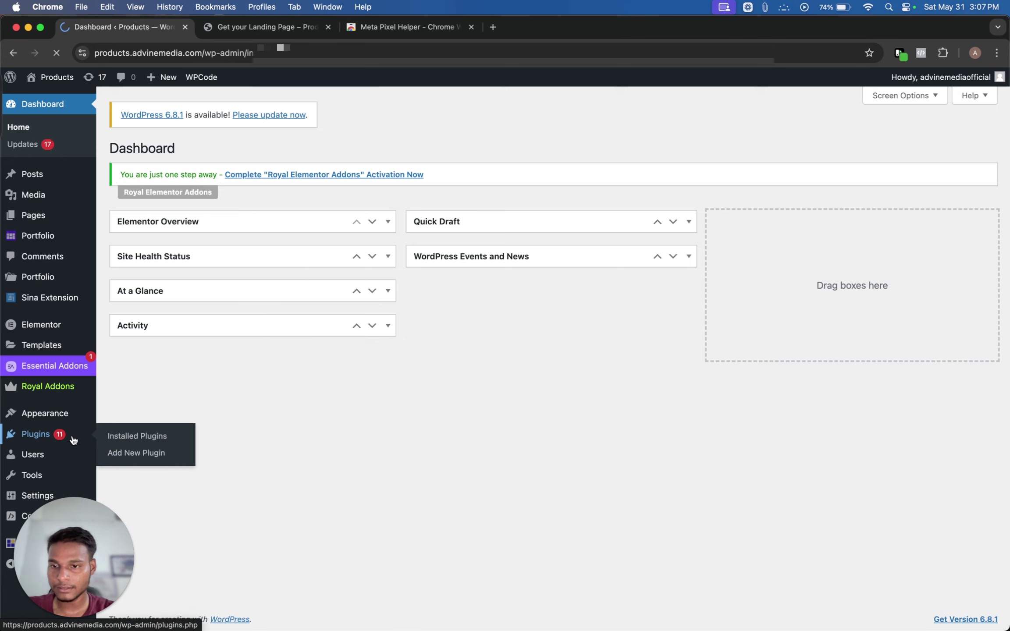
pyautogui.click(193, 157)
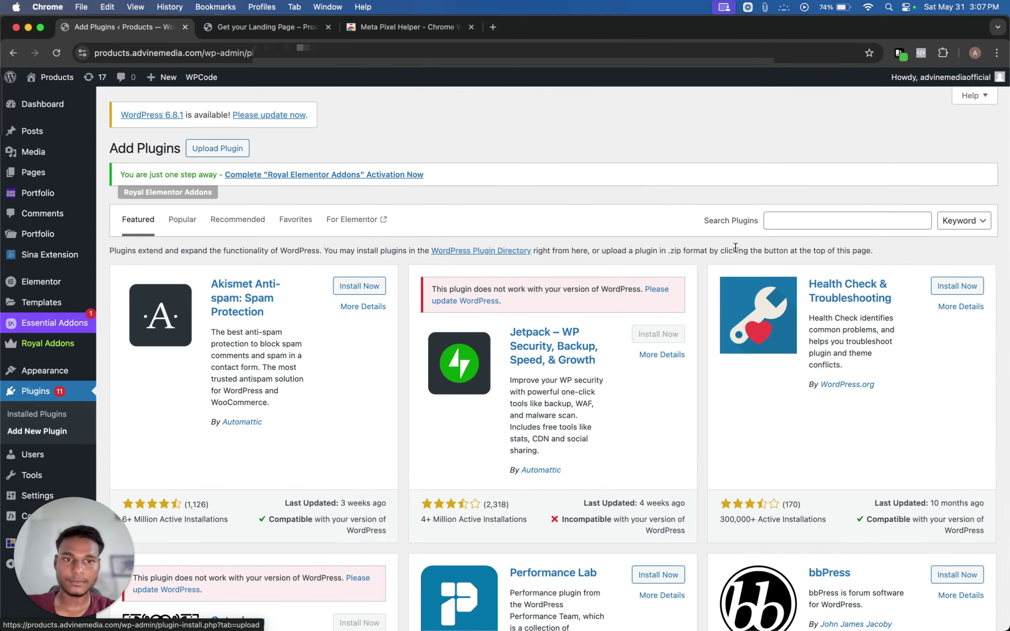
pyautogui.click(790, 223)
pyautogui.write('eader code')
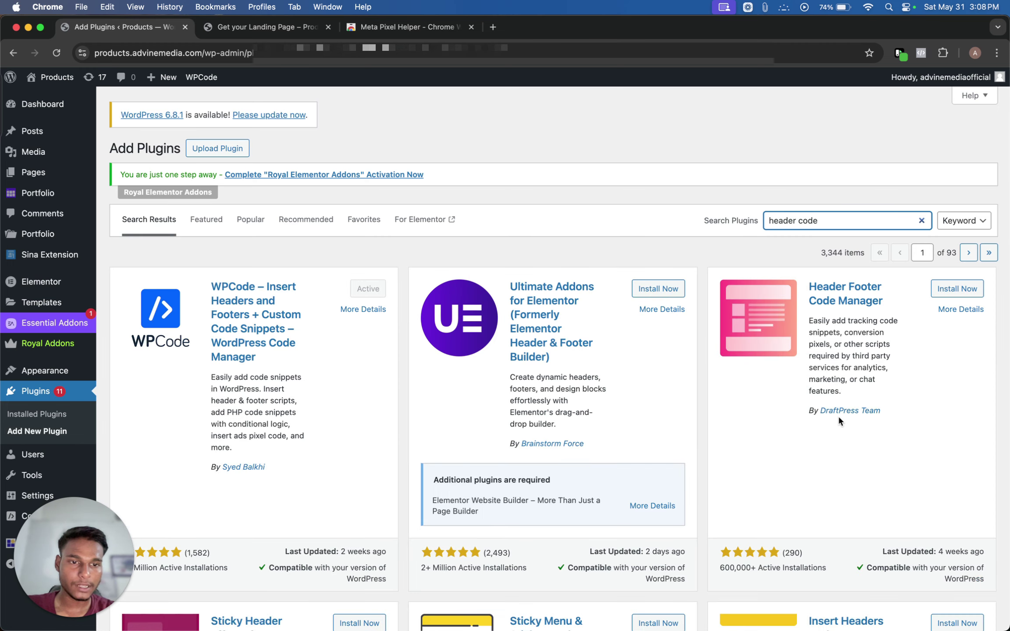
# Install and activate the Header Footer Code Manager plugin
pyautogui.click(955, 289)
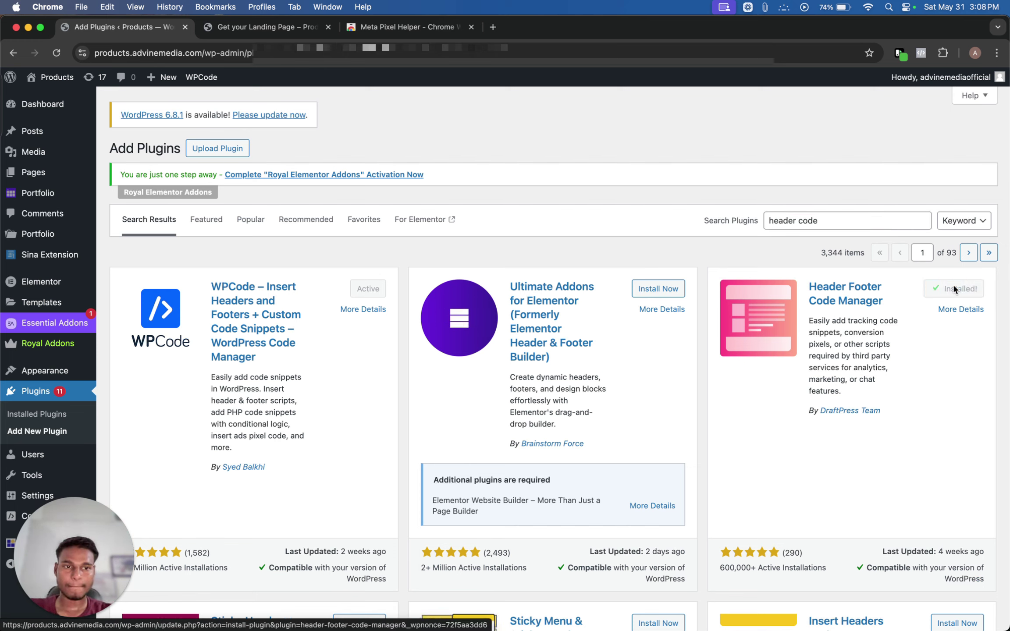
pyautogui.click(966, 292)
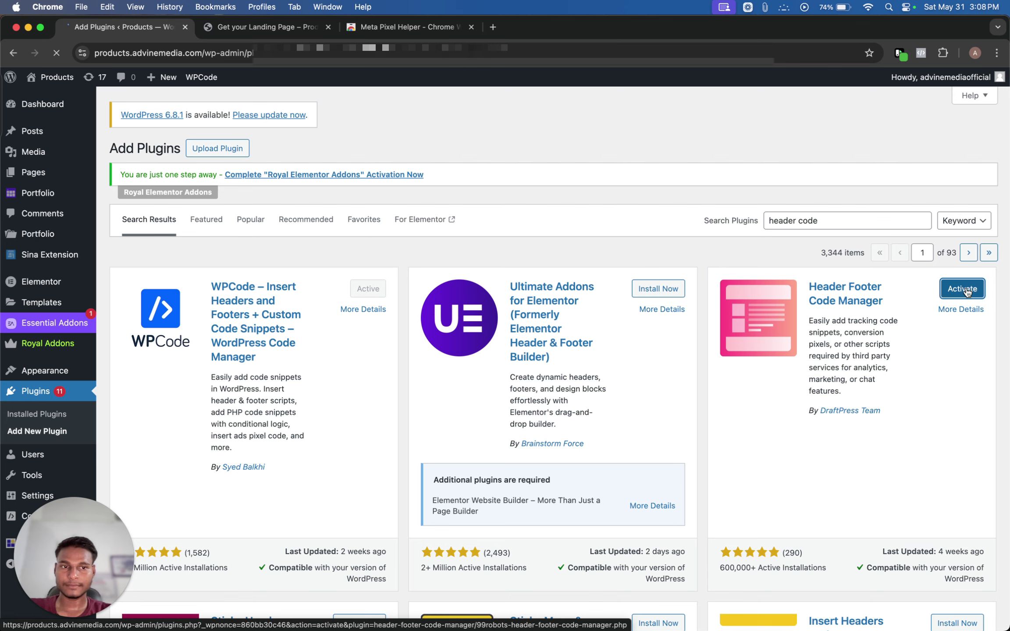
pyautogui.moveTo(97, 558); pyautogui.dragTo(926, 568)
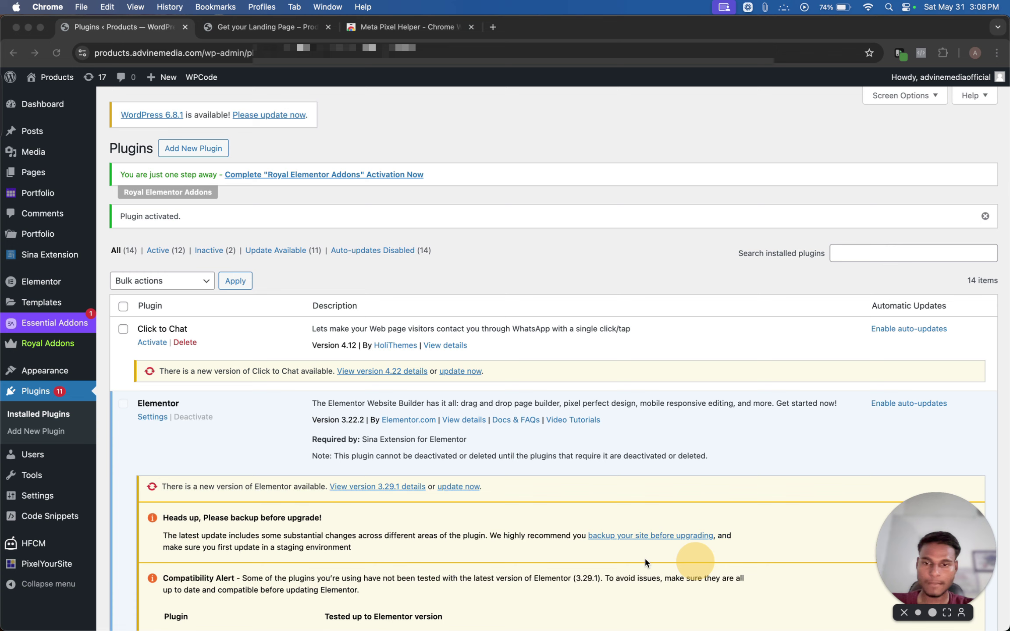
# Start a new HFCM snippet and name it Pixel
pyautogui.click(40, 545)
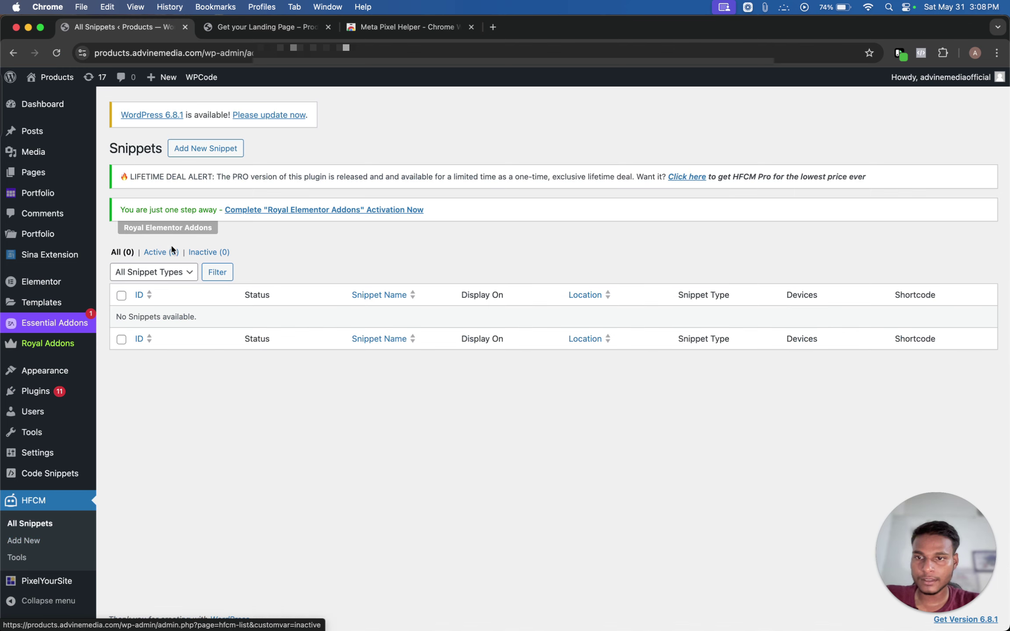
pyautogui.click(206, 148)
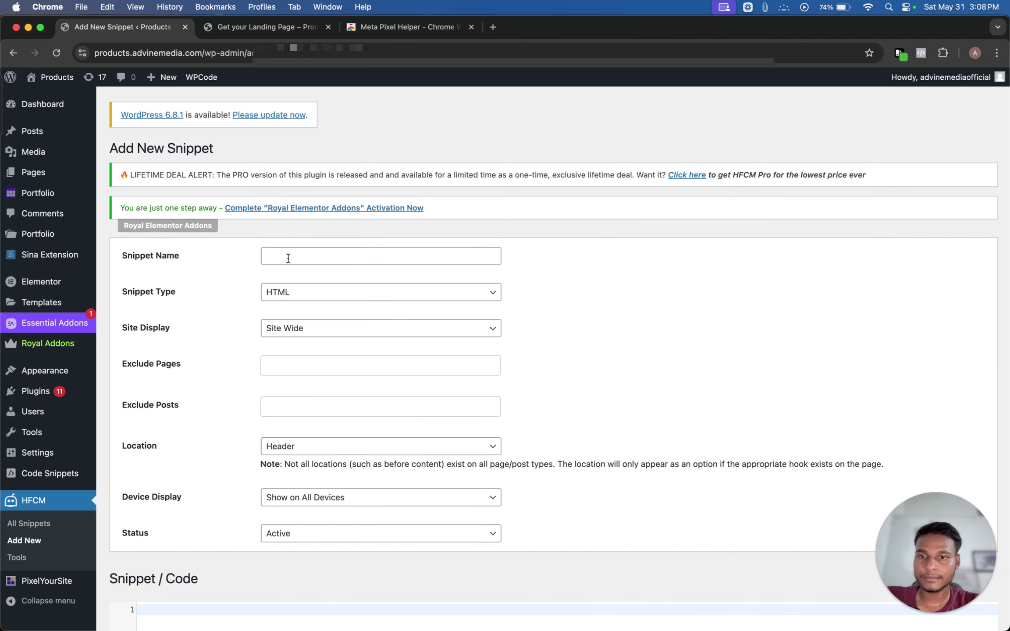
pyautogui.click(289, 259)
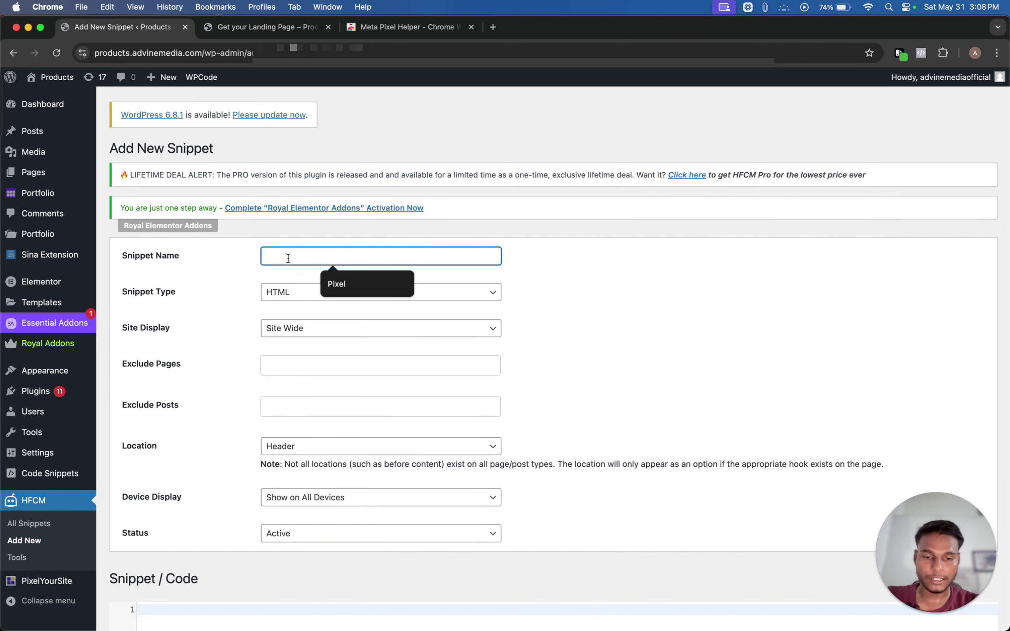
pyautogui.write('Pixel')
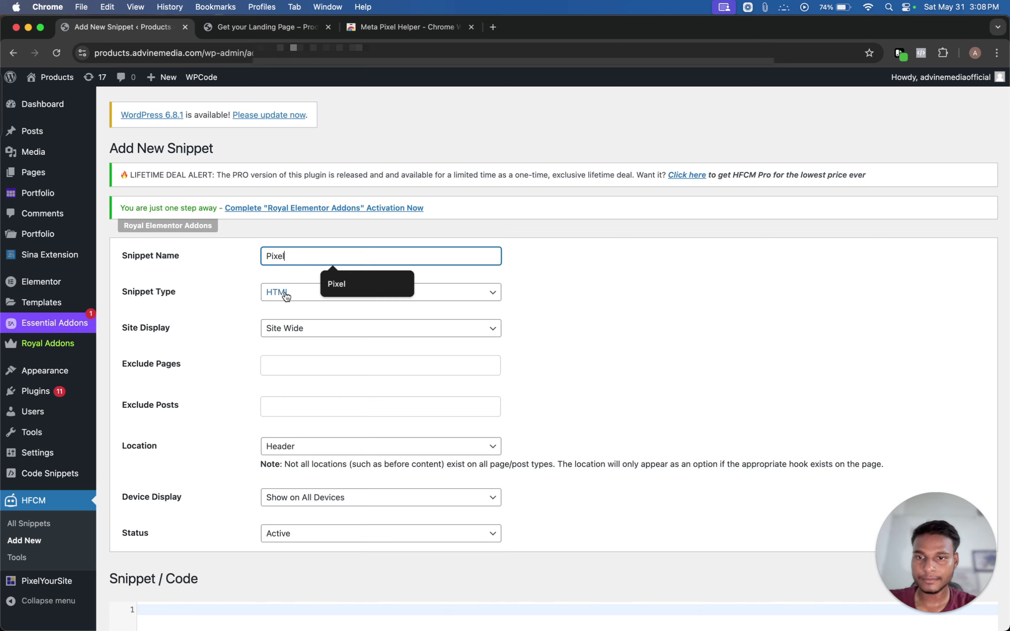
pyautogui.click(262, 306)
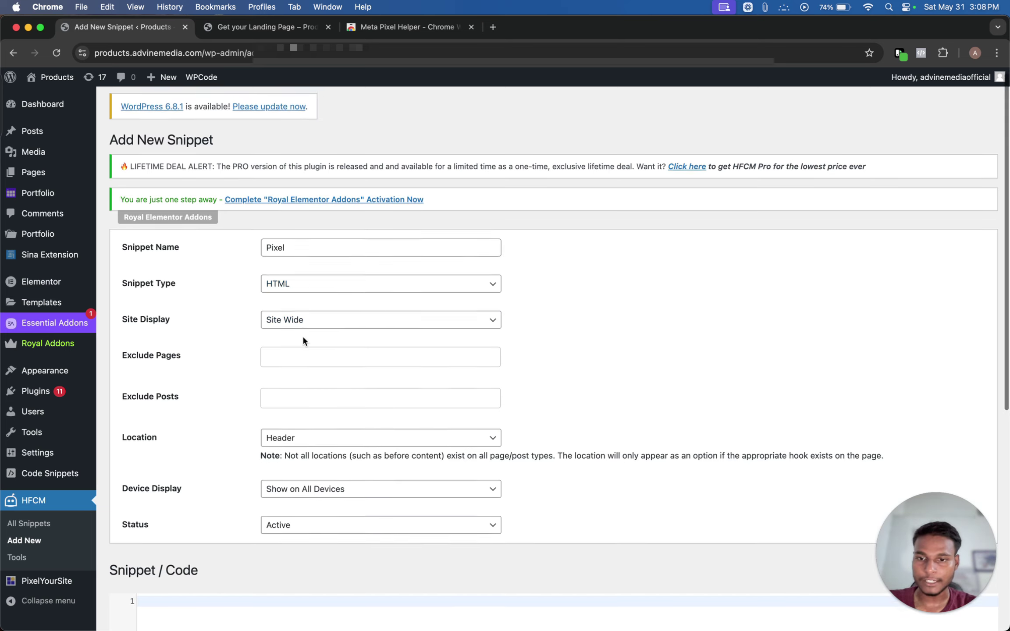
# Paste the copied Meta Pixel base code into the Pixel snippet's code area and save the snippet
pyautogui.scroll(-5, 302, 335)
pyautogui.scroll(-7, 299, 348)
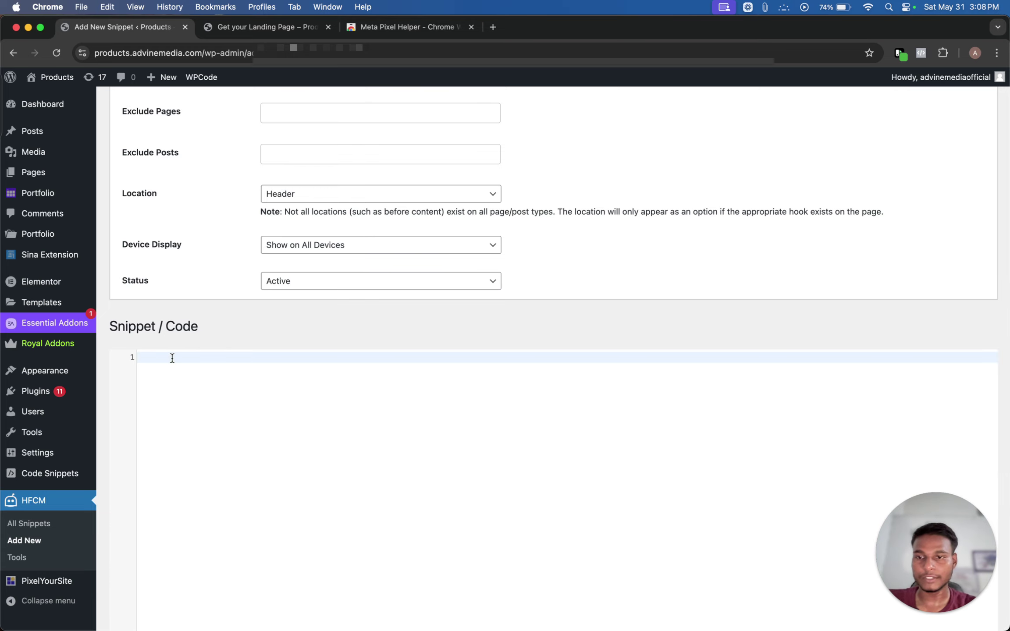
pyautogui.press('super+v')
pyautogui.scroll(-6, 234, 450)
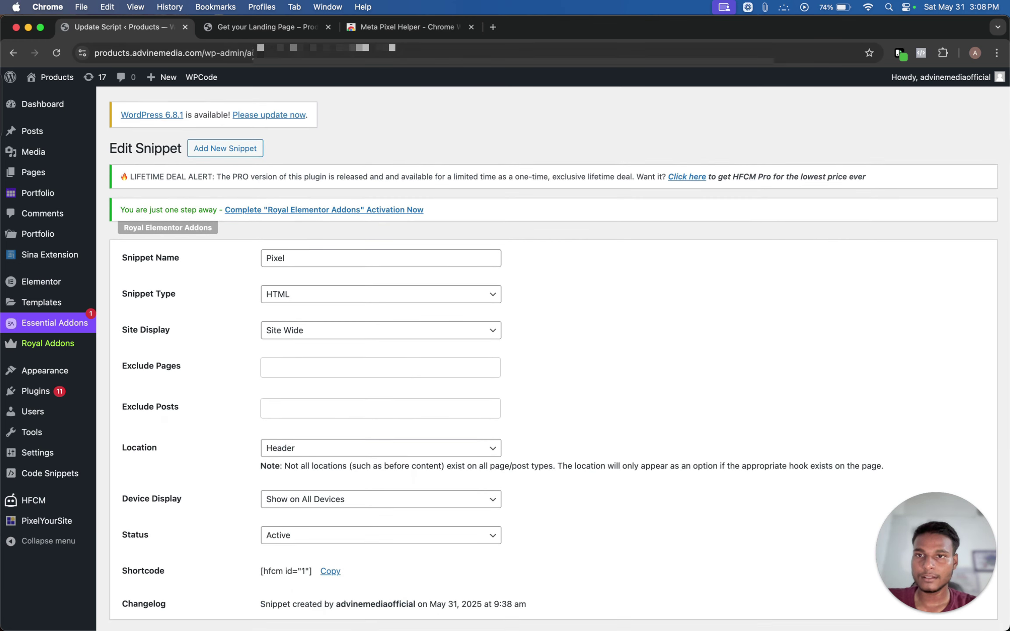
# Reload the Get your Landing Page site and verify the pixel installation with the Meta Pixel Helper
pyautogui.click(263, 30)
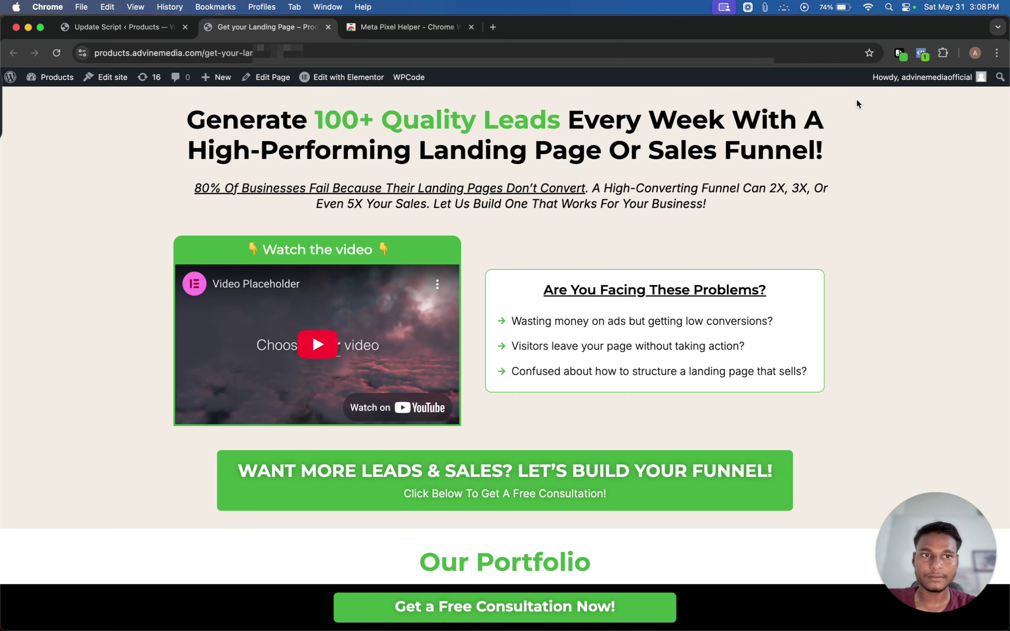
pyautogui.click(56, 53)
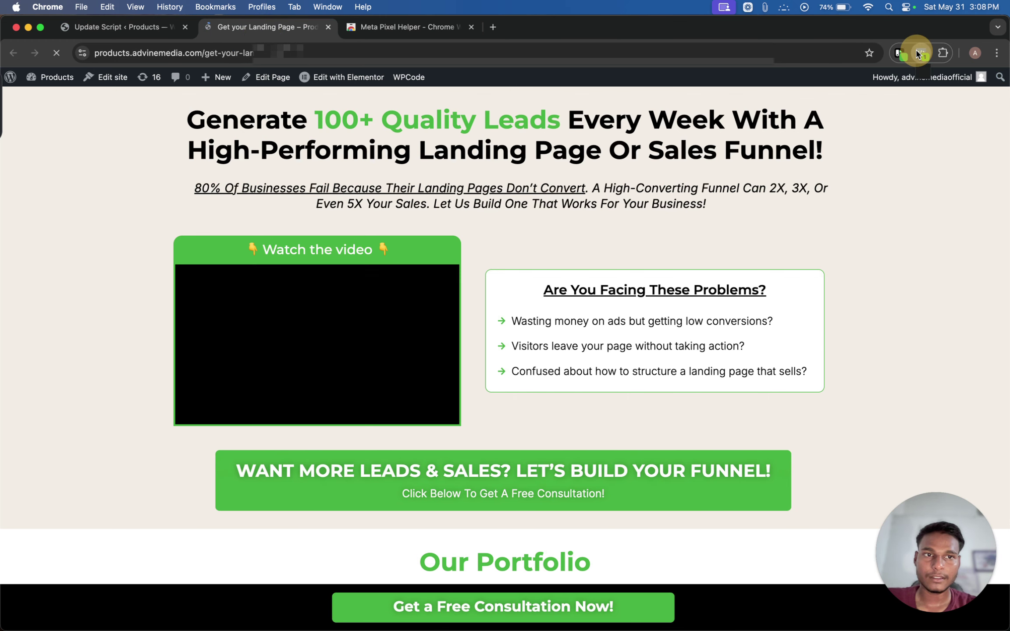
pyautogui.click(922, 53)
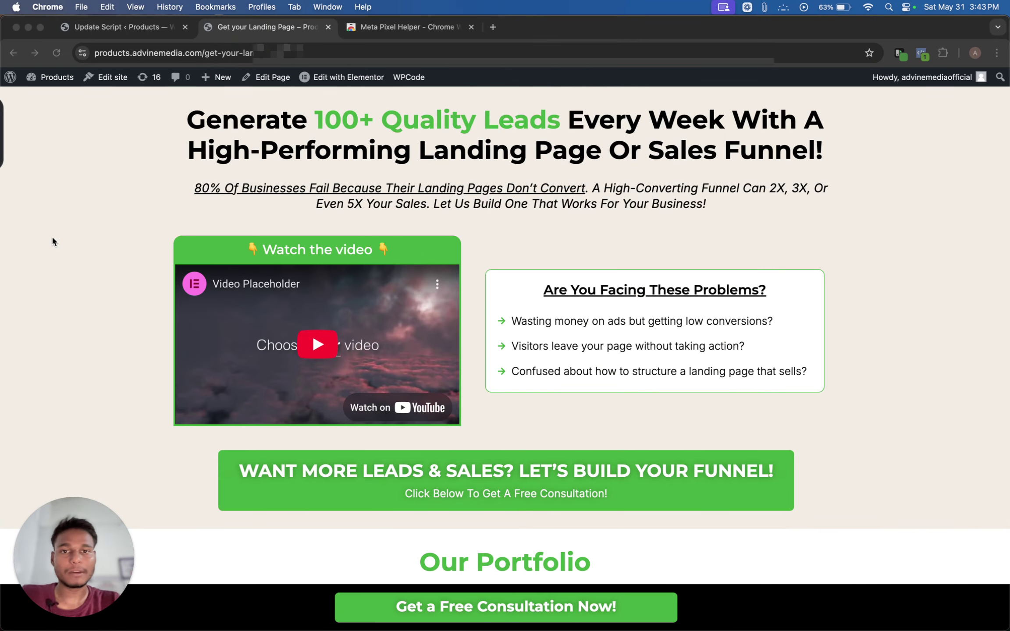
pyautogui.click(520, 249)
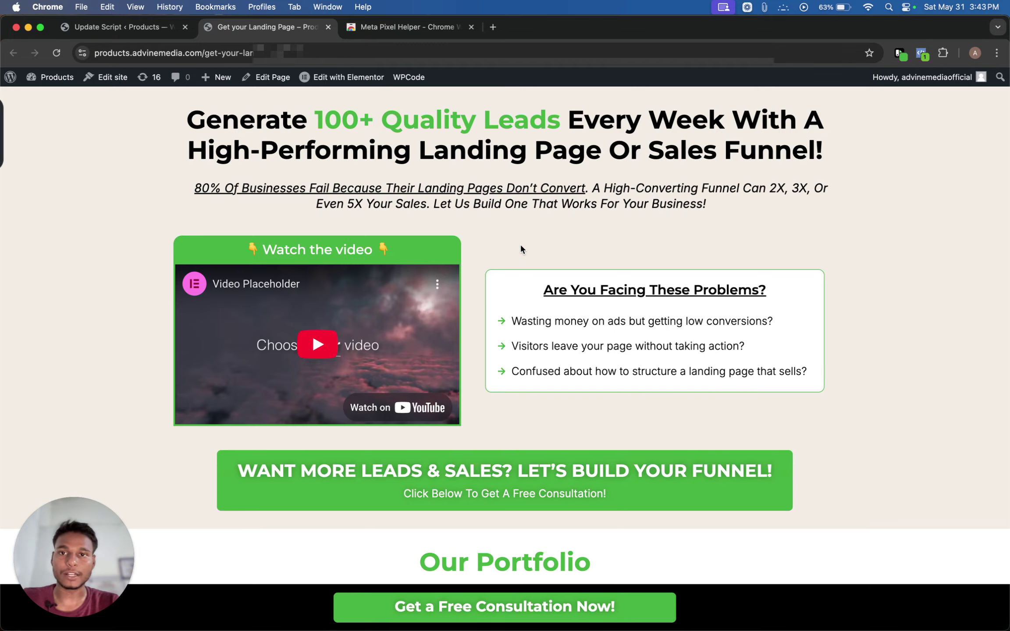
# Switch to Meta Events Manager and open the event setup tool from the Test dataset's settings
pyautogui.hotkey('ctrl', 'Up')
pyautogui.click(550, 210)
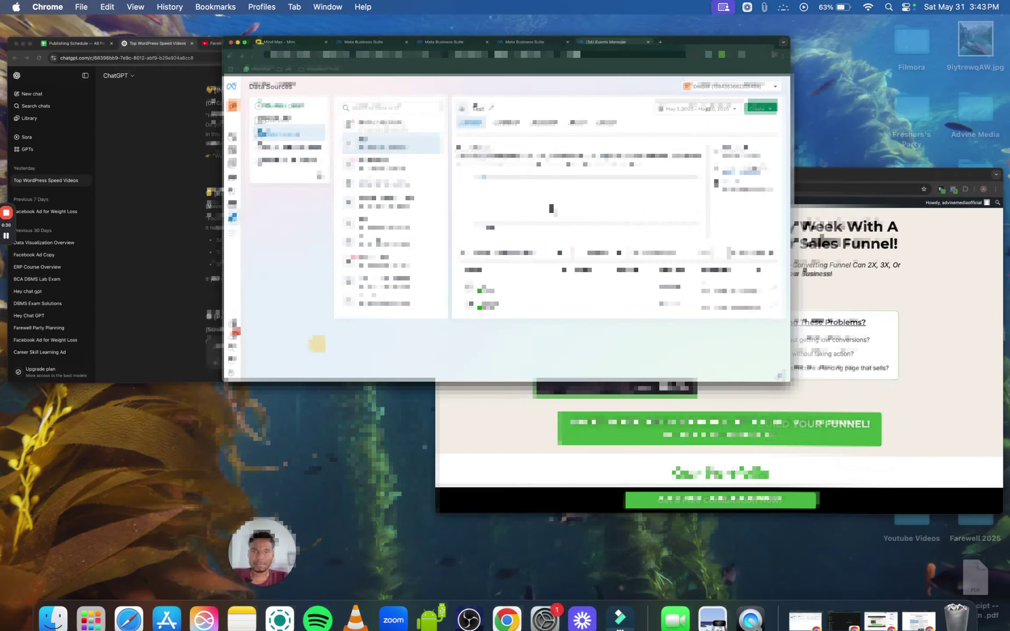
pyautogui.scroll(-1, 625, 389)
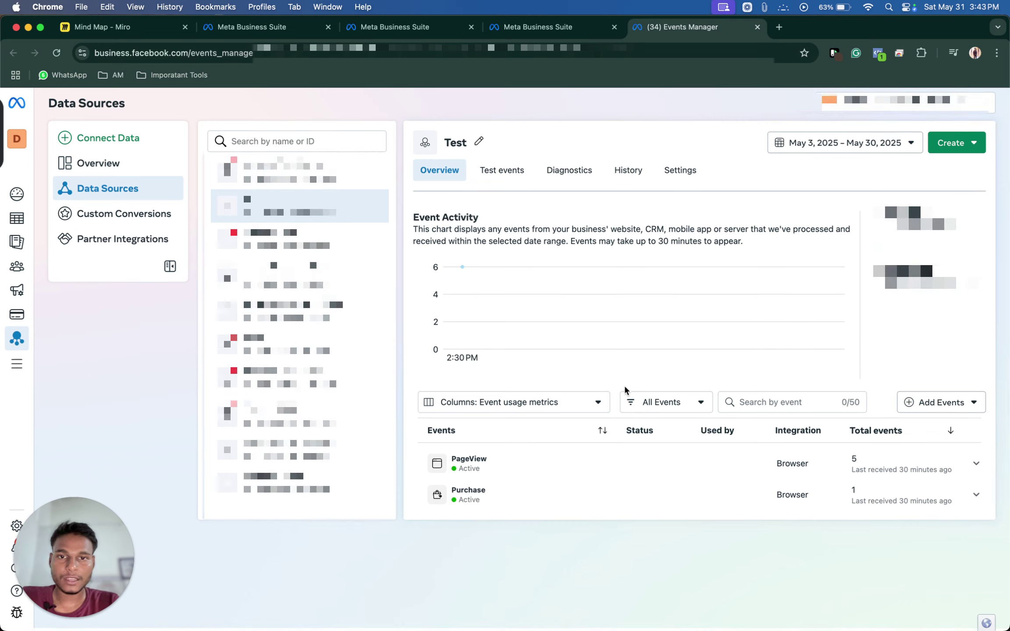
pyautogui.click(678, 181)
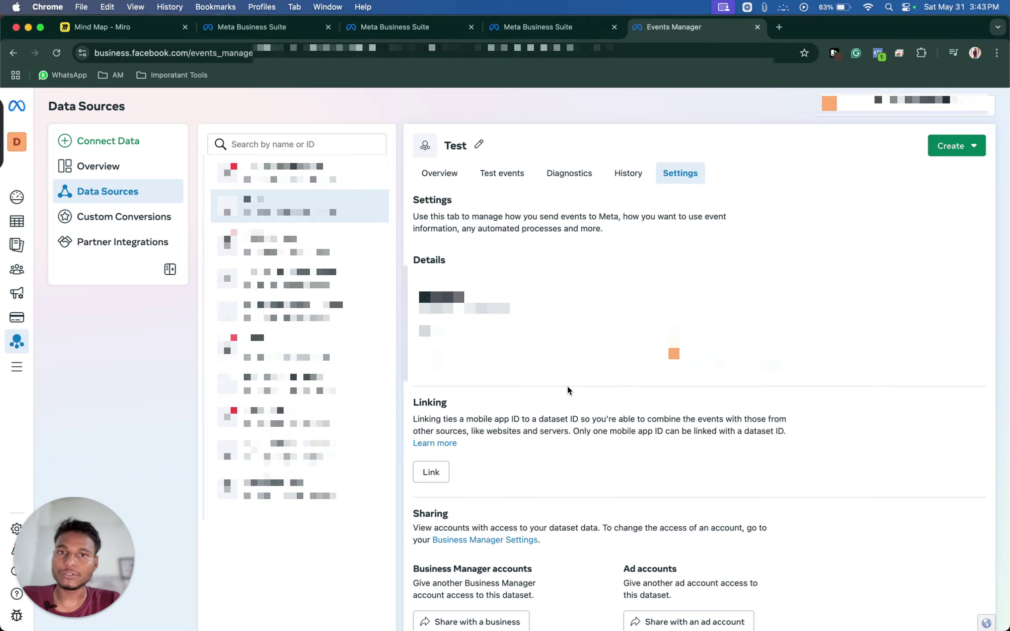
pyautogui.scroll(-20, 569, 401)
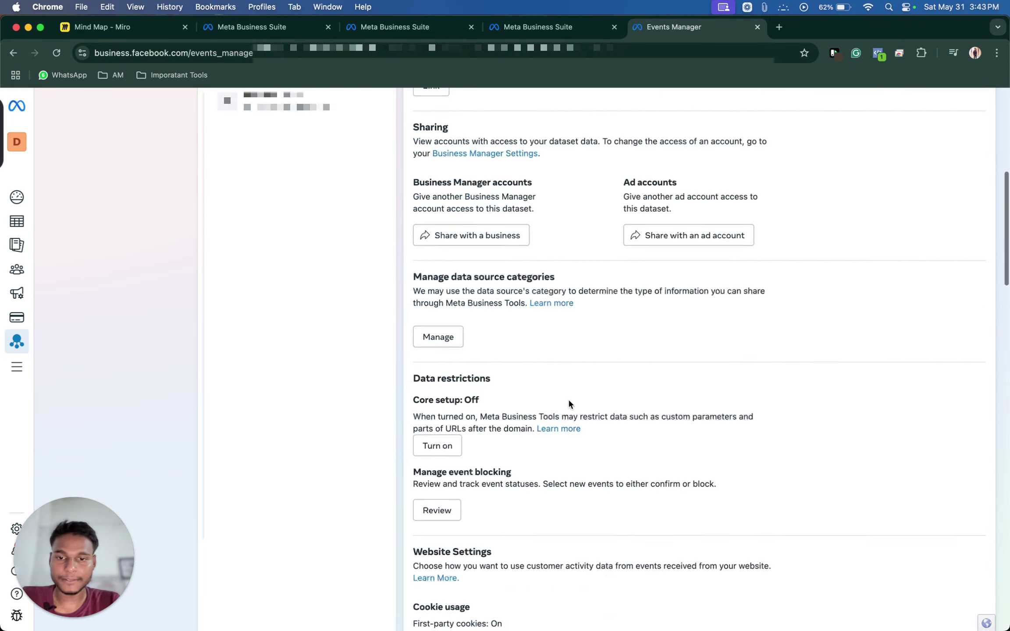
pyautogui.scroll(-3, 569, 403)
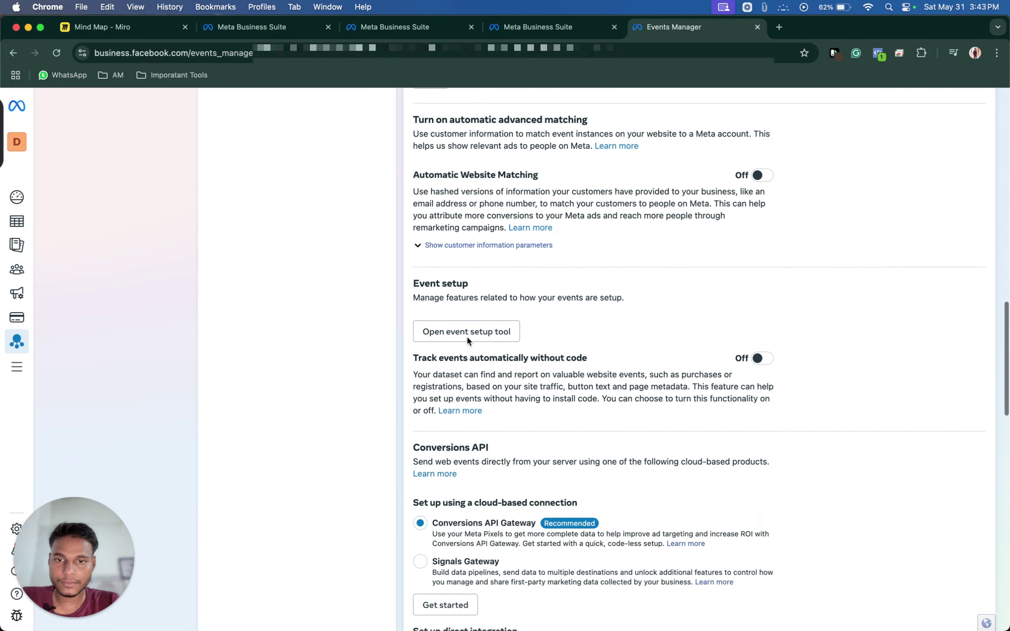
pyautogui.click(464, 331)
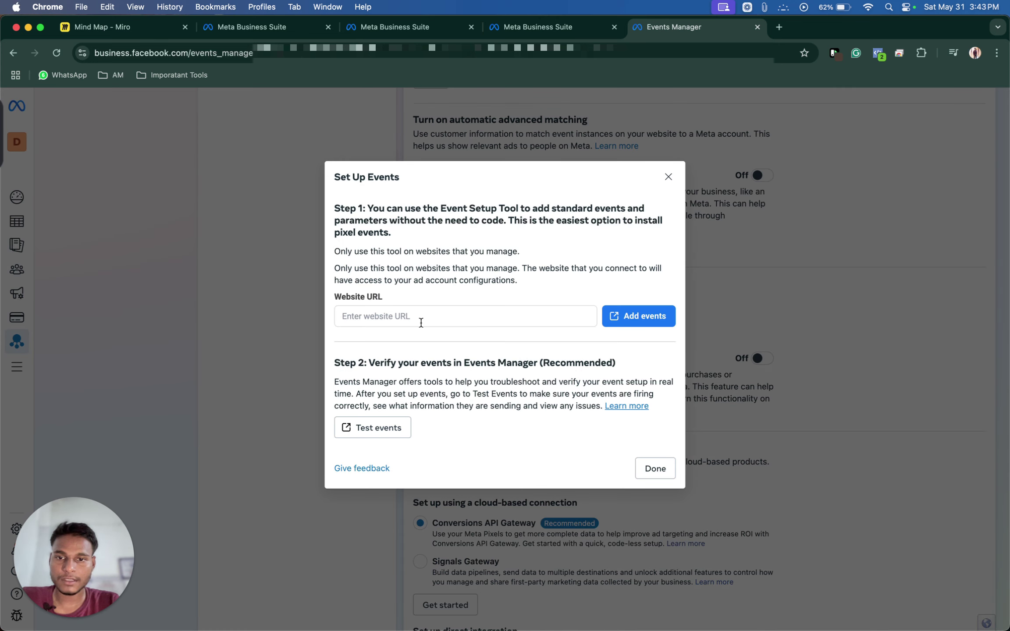
pyautogui.click(413, 314)
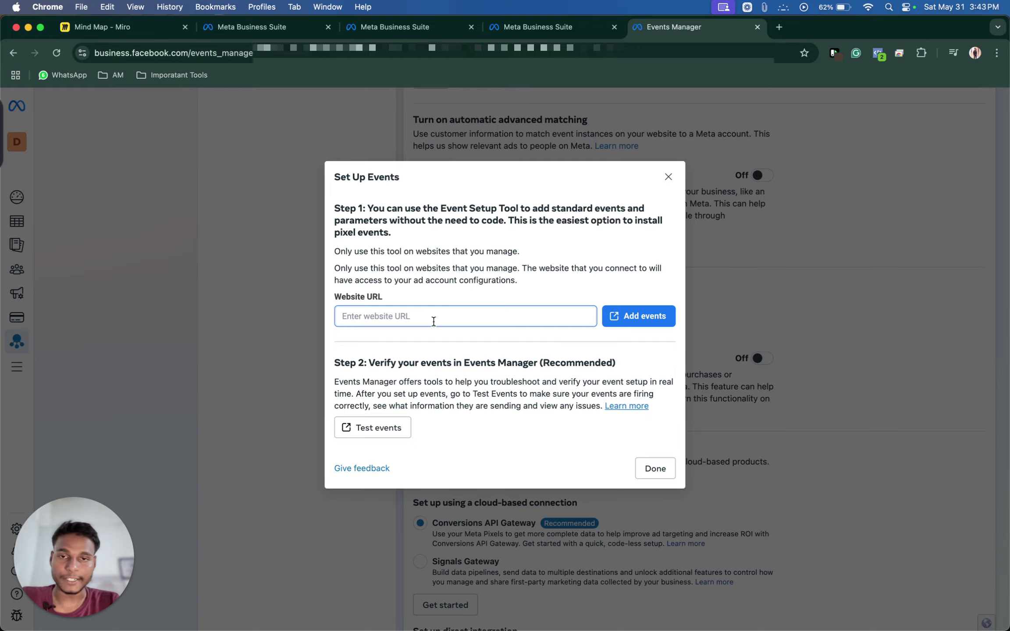
pyautogui.hotkey('ctrl', 'Up')
pyautogui.click(504, 132)
pyautogui.click(285, 44)
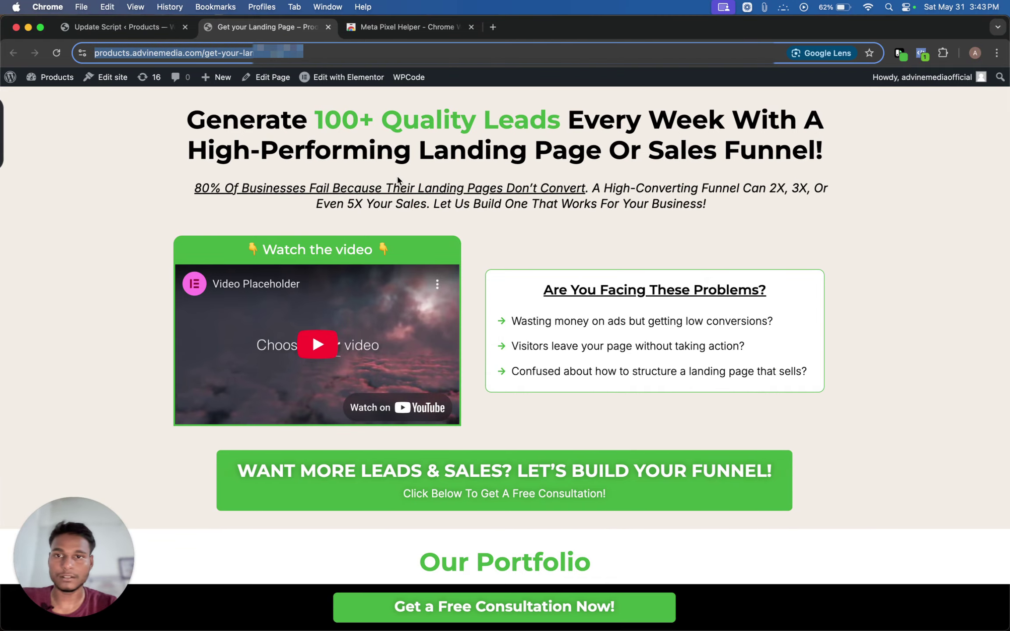
pyautogui.hotkey('ctrl', 'Up')
pyautogui.click(539, 176)
pyautogui.click(417, 318)
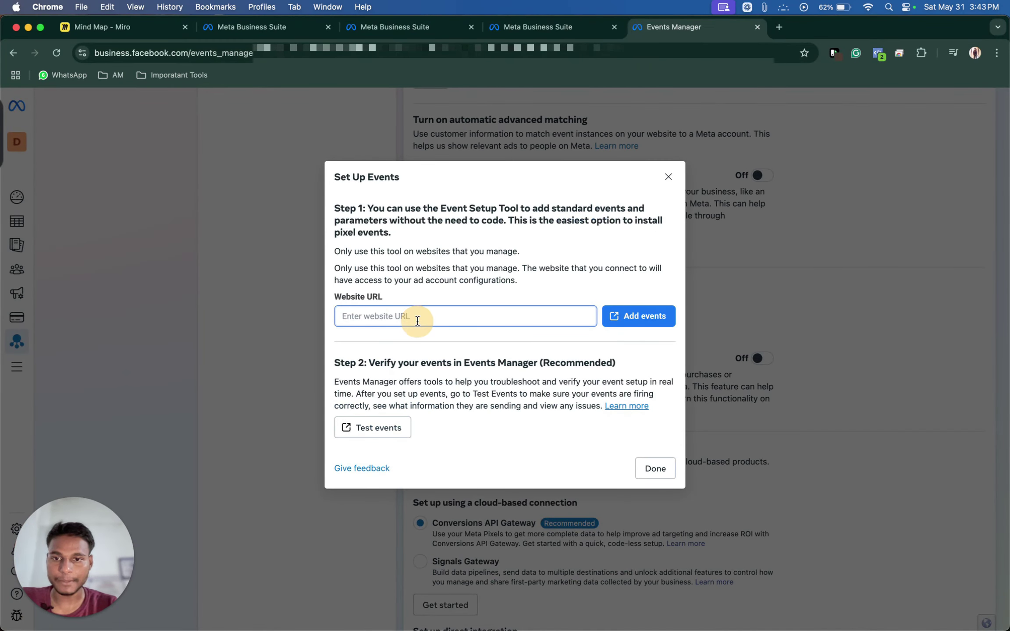
pyautogui.write('https://products.advinemedia.com/get-your-landing-page/')
pyautogui.click(633, 317)
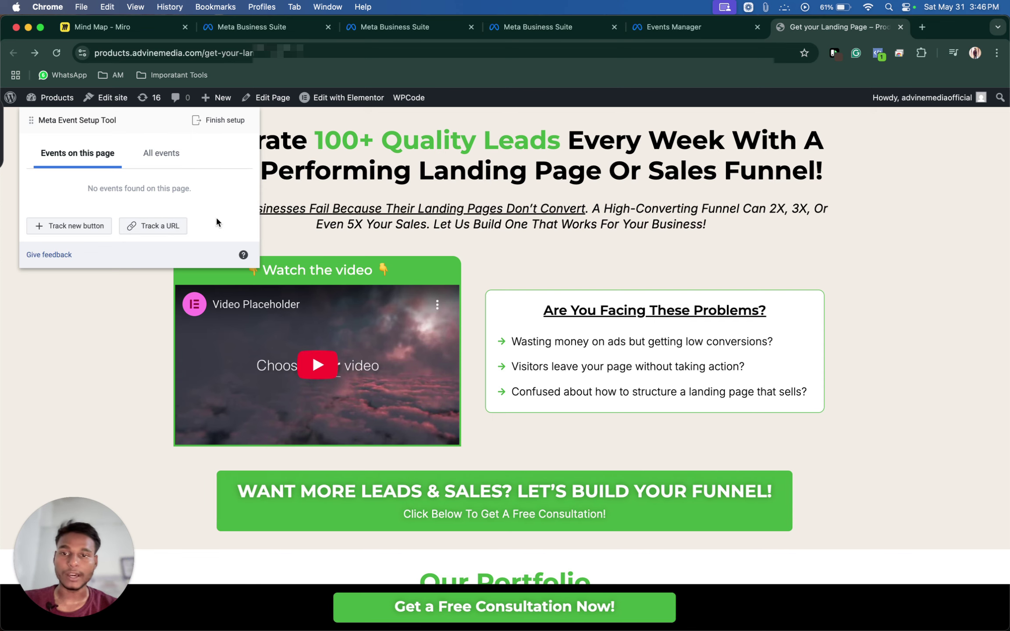
# Open the landing page's consultation form, fill in full name, mobile number and email, and submit it to reach the thank-you page
pyautogui.scroll(-2, 507, 422)
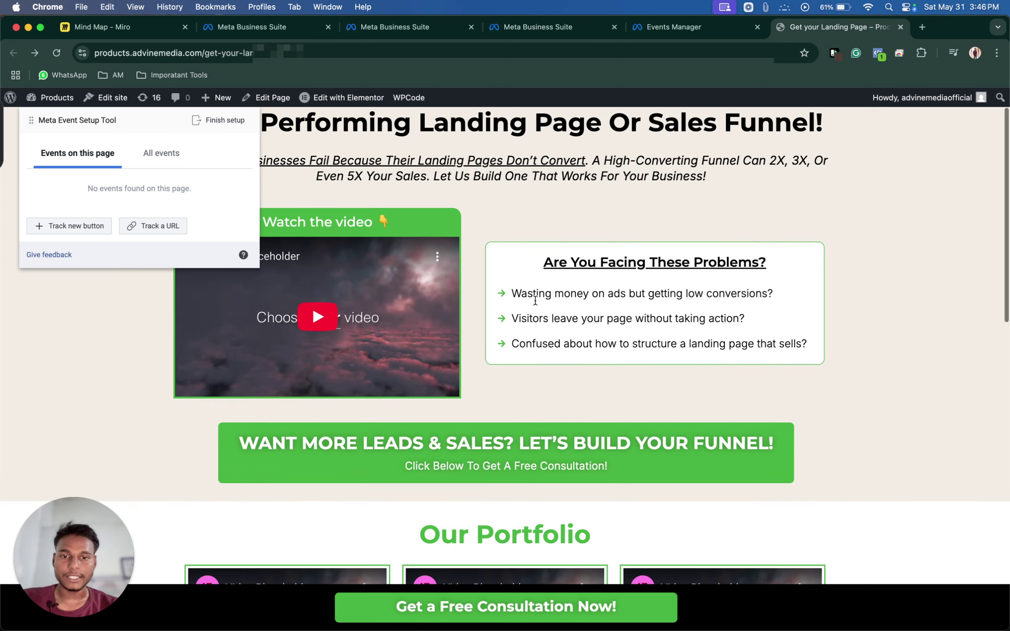
pyautogui.click(486, 458)
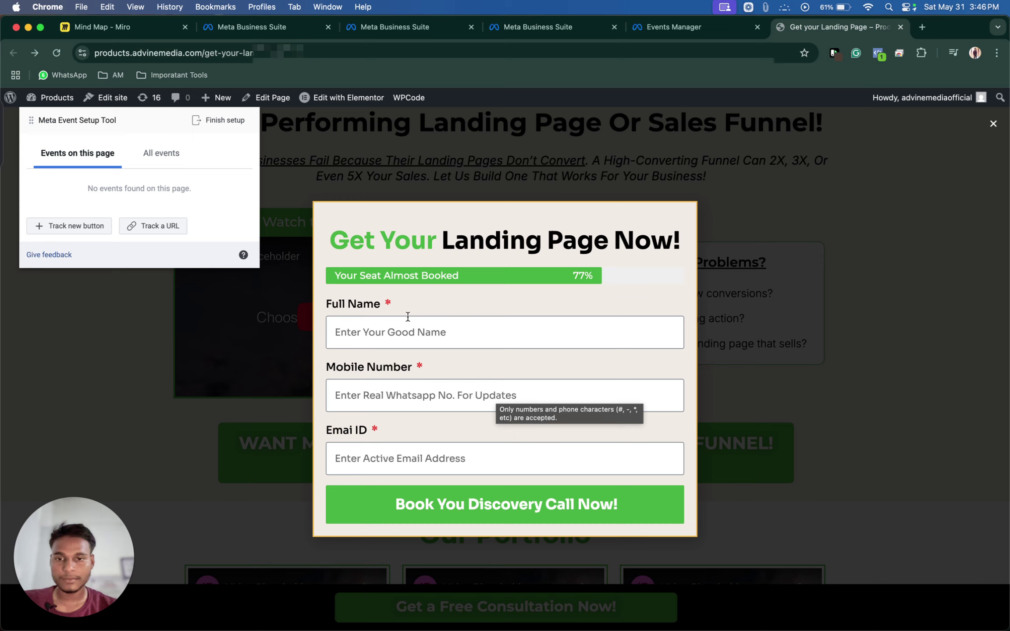
pyautogui.click(396, 332)
pyautogui.click(405, 367)
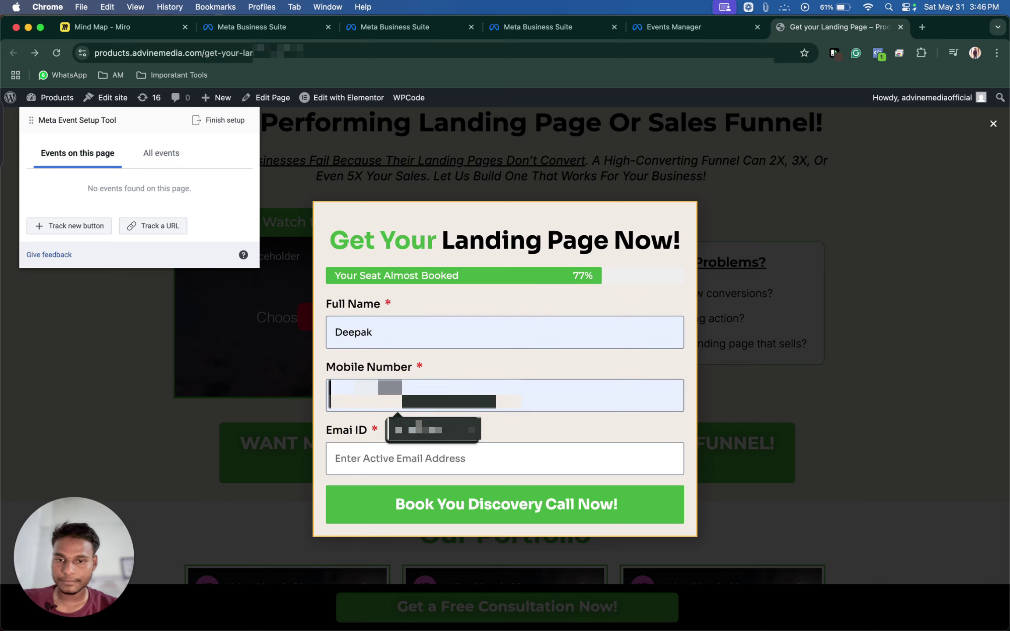
pyautogui.click(486, 510)
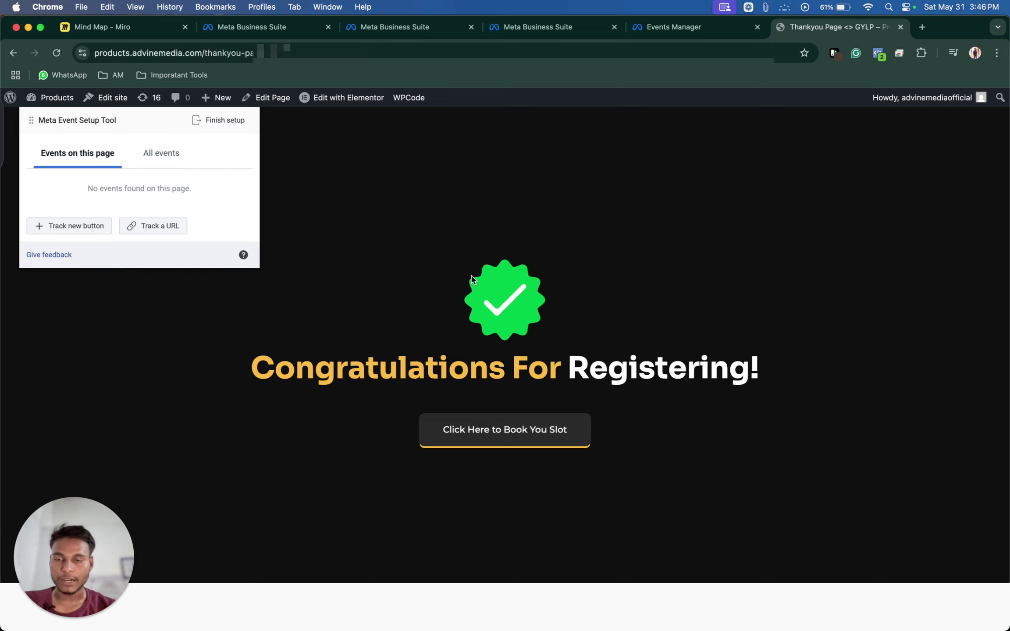
pyautogui.click(154, 227)
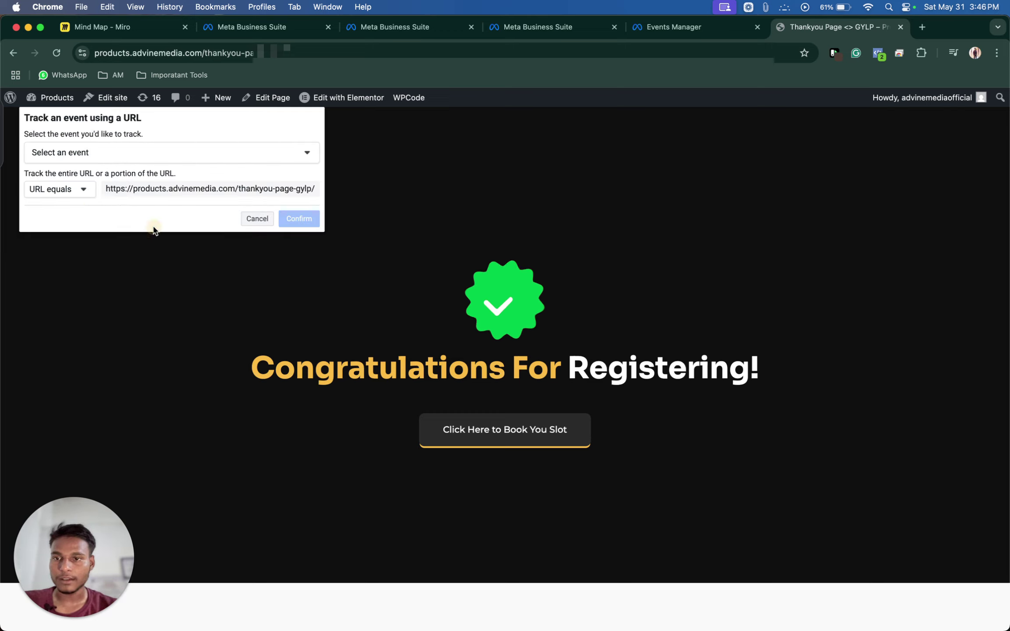
pyautogui.click(98, 154)
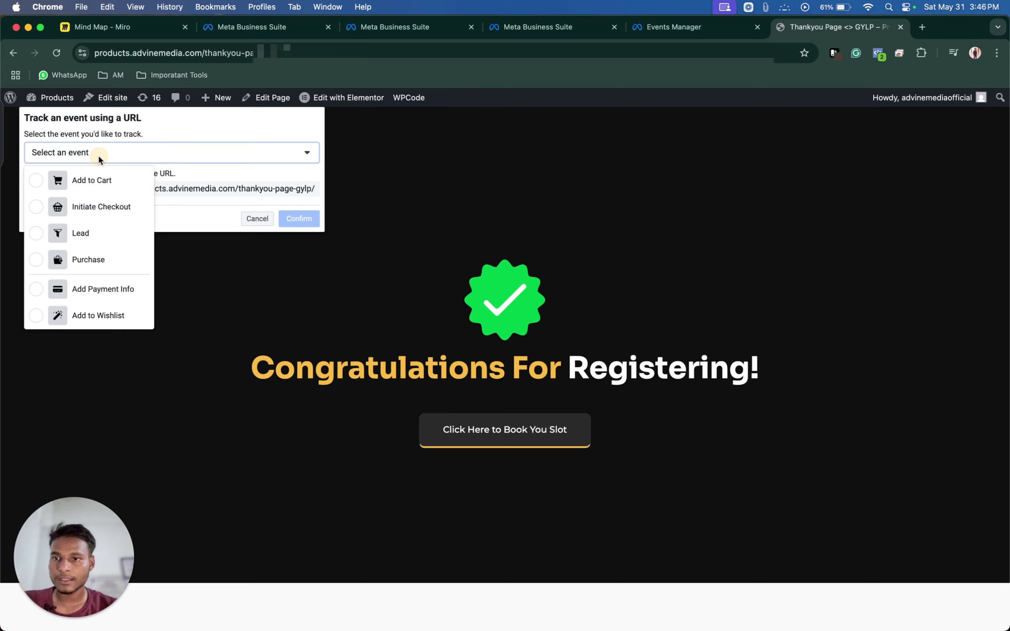
pyautogui.click(114, 238)
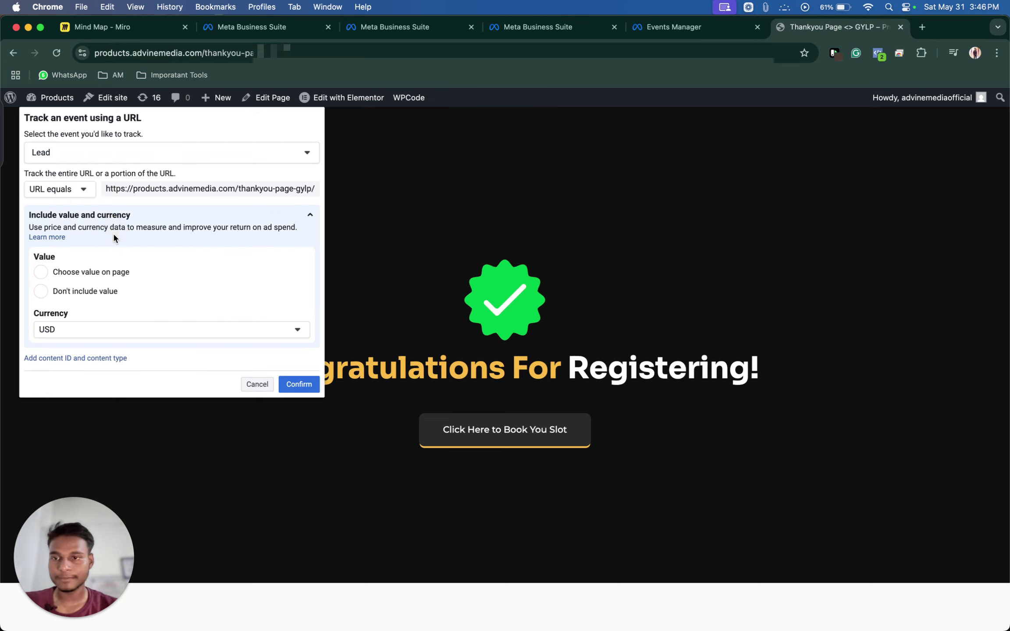
pyautogui.click(66, 190)
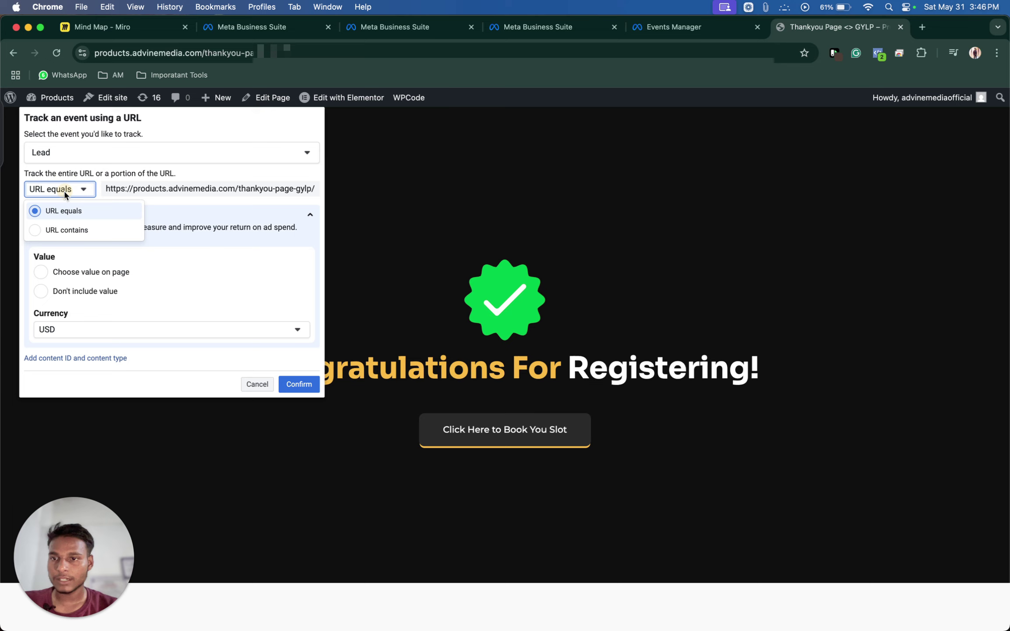
pyautogui.click(97, 232)
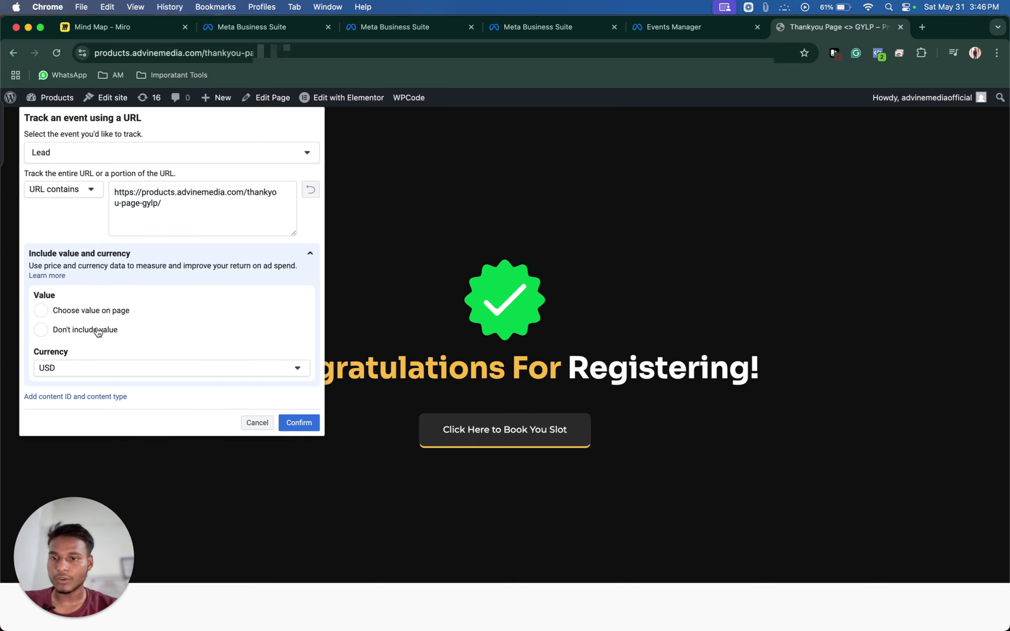
pyautogui.click(300, 423)
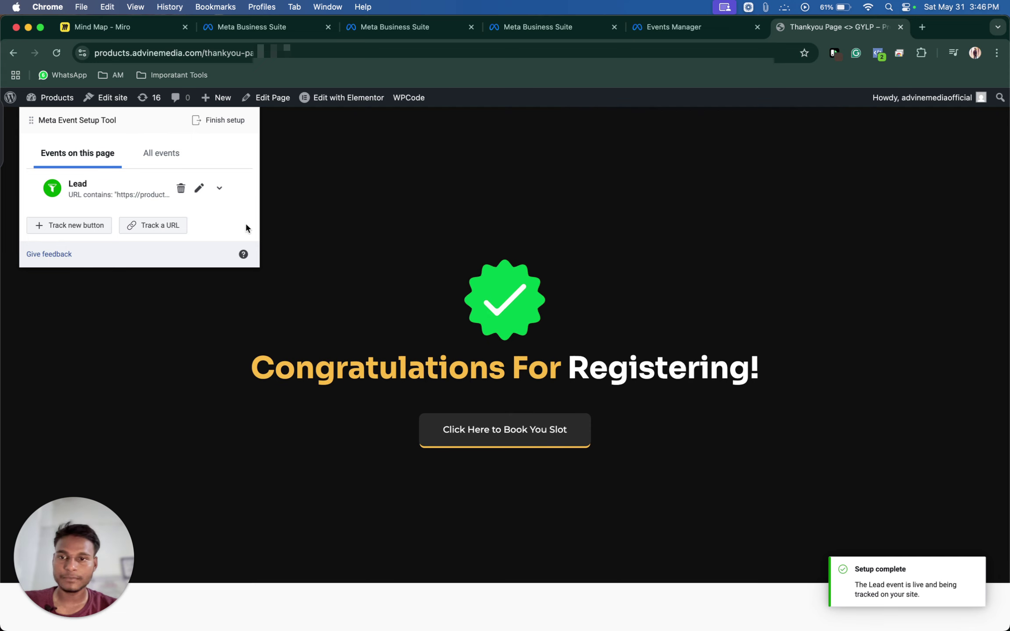
# Finish the event setup and submit Yes as feedback on whether the tool was helpful
pyautogui.click(218, 123)
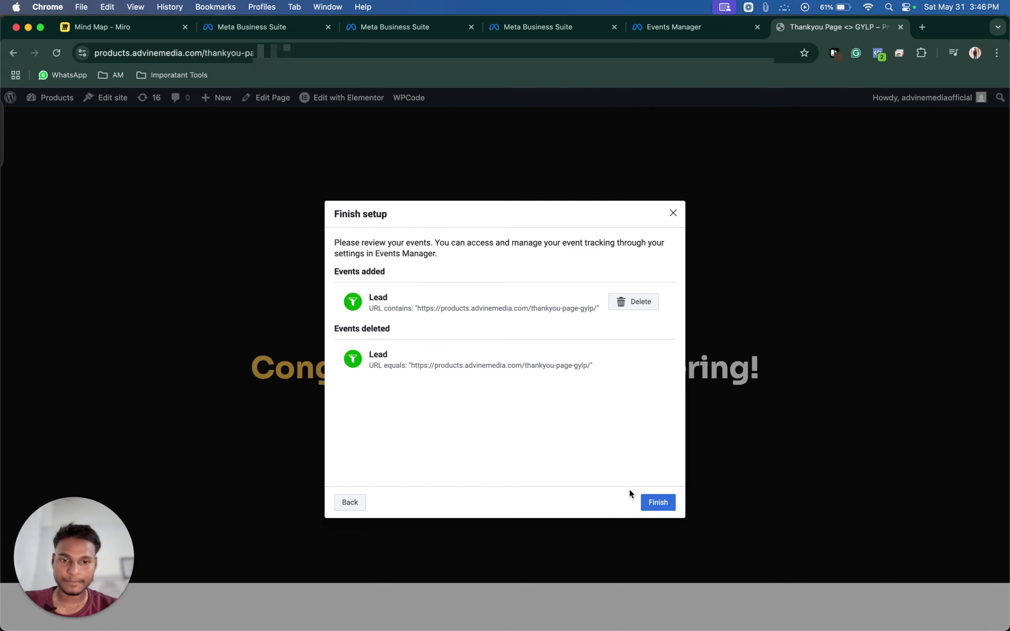
pyautogui.click(657, 505)
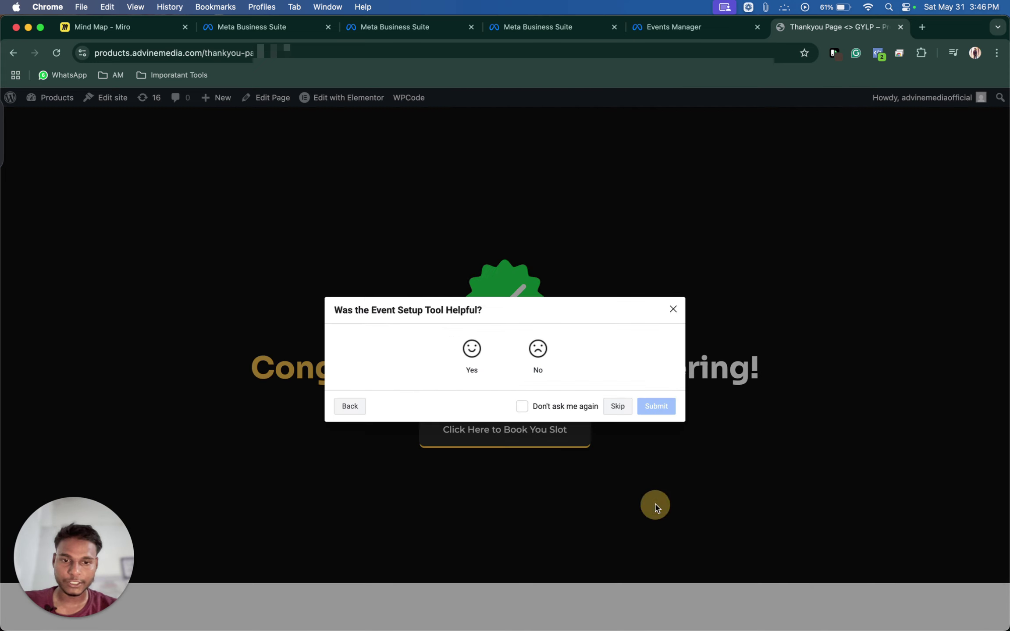
pyautogui.click(481, 358)
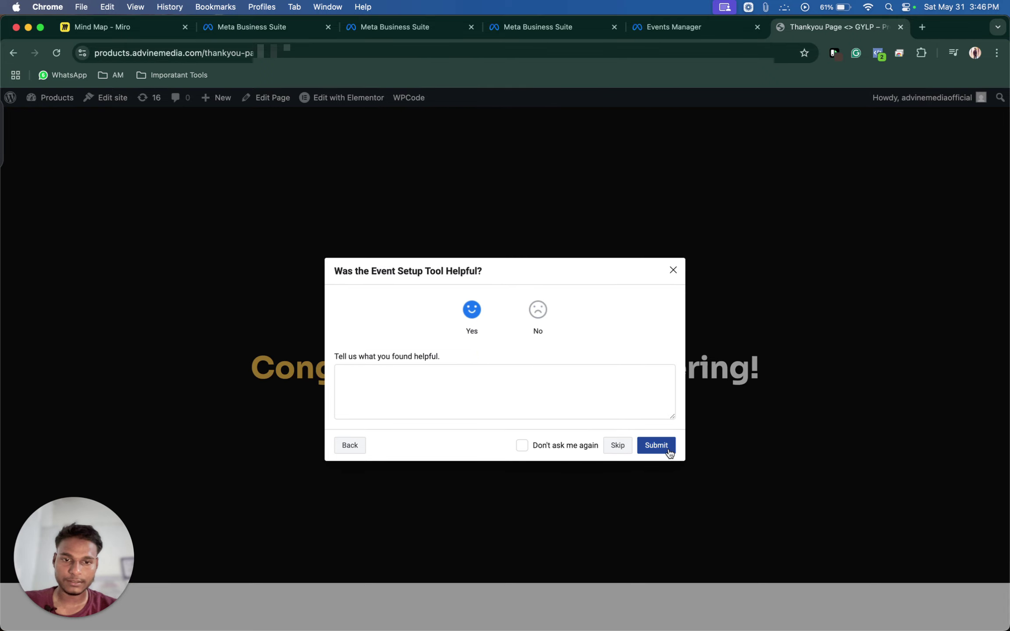
pyautogui.click(656, 446)
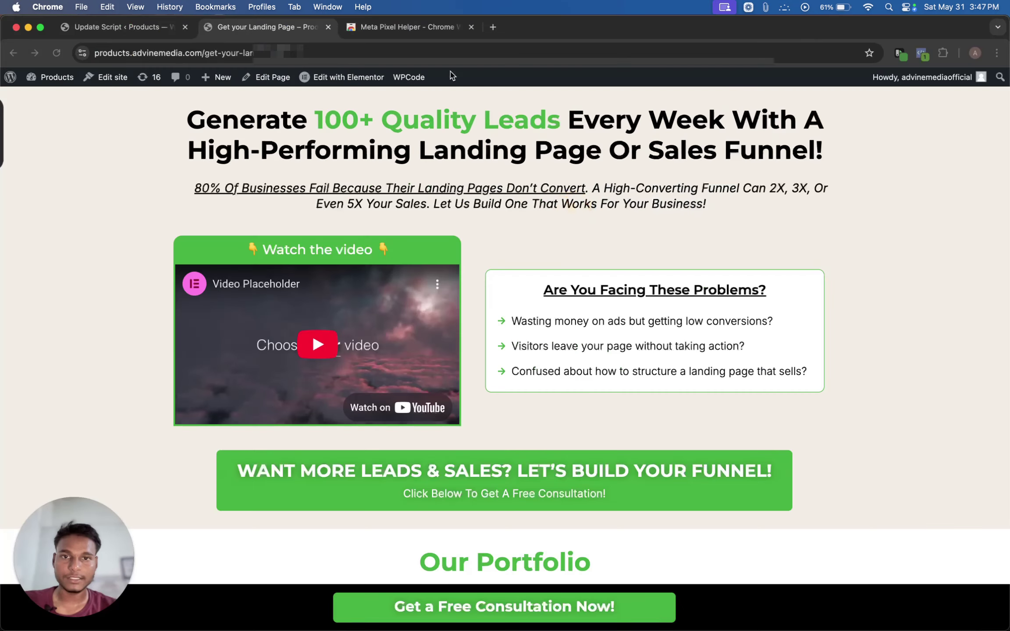
# Reload the landing page in the other Chrome window and submit a test registration with full name, mobile number and email
pyautogui.press('Return')
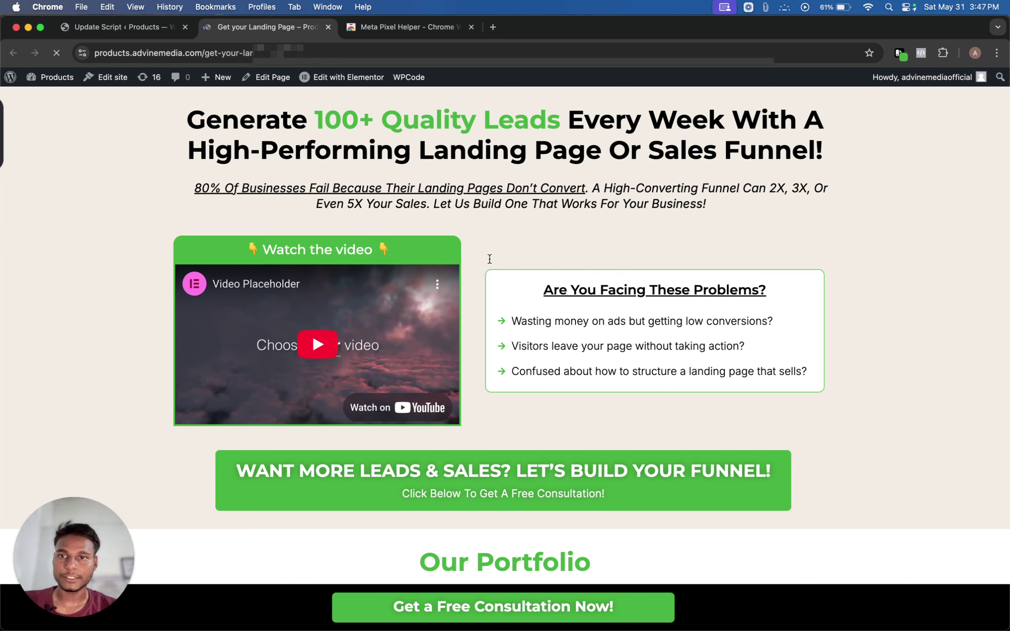
pyautogui.scroll(-3, 485, 366)
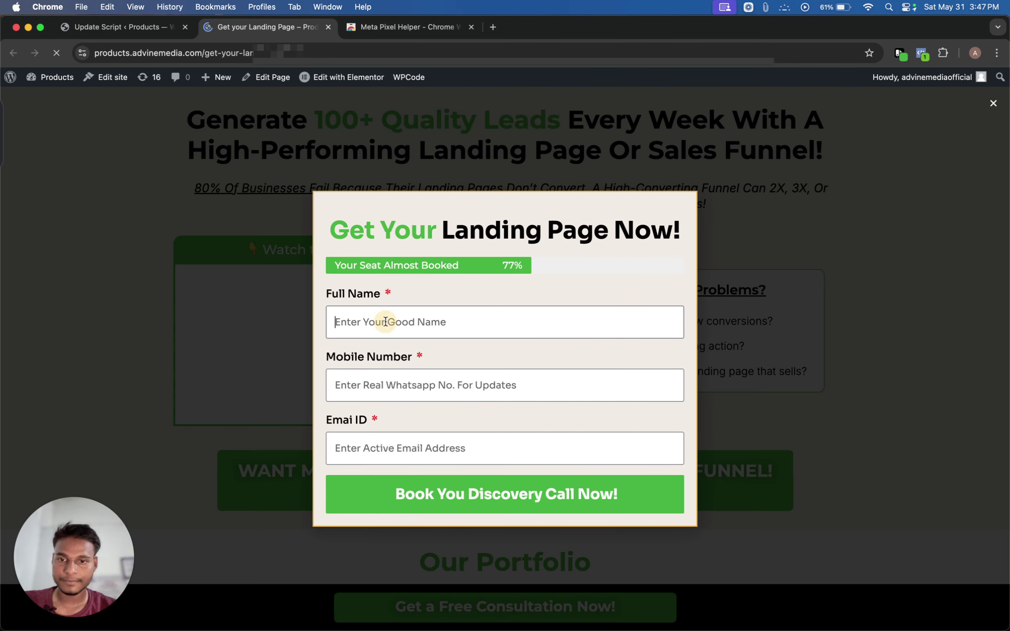
pyautogui.click(386, 321)
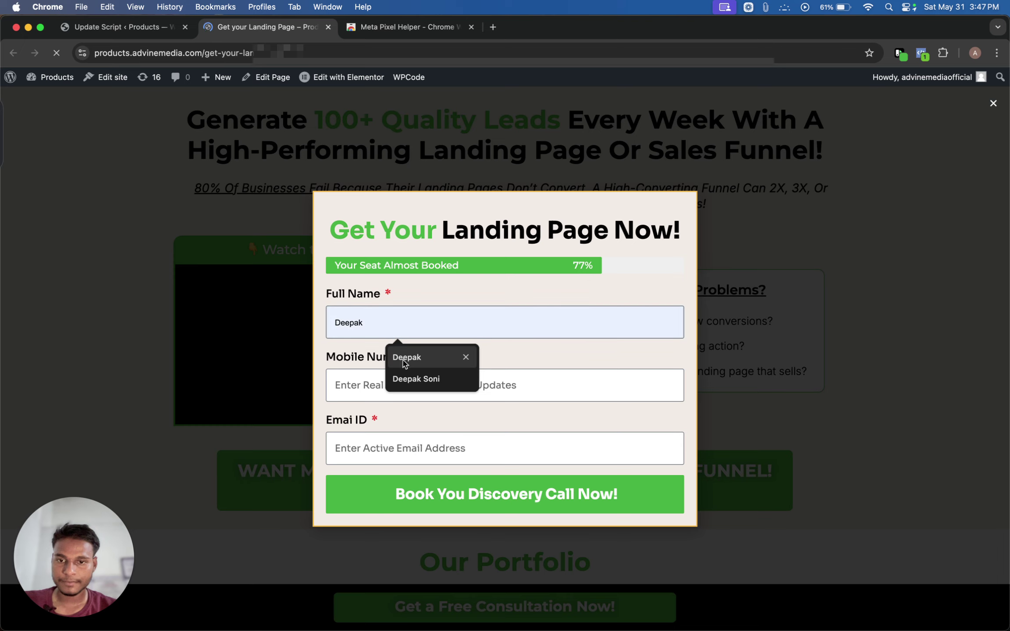
pyautogui.click(399, 355)
pyautogui.click(404, 388)
pyautogui.click(425, 435)
pyautogui.click(409, 454)
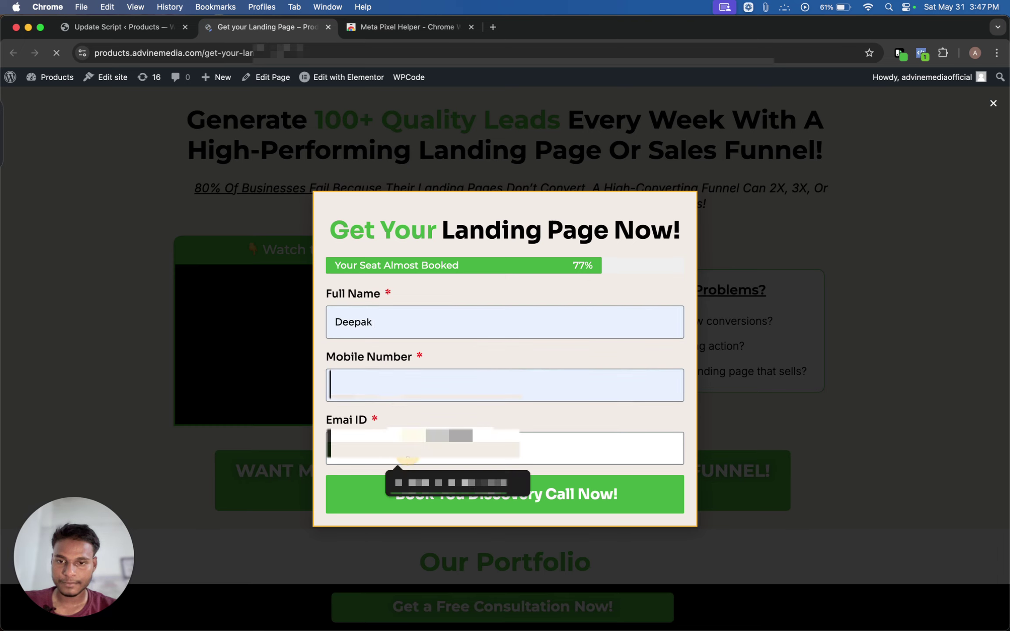
pyautogui.click(435, 483)
pyautogui.click(471, 500)
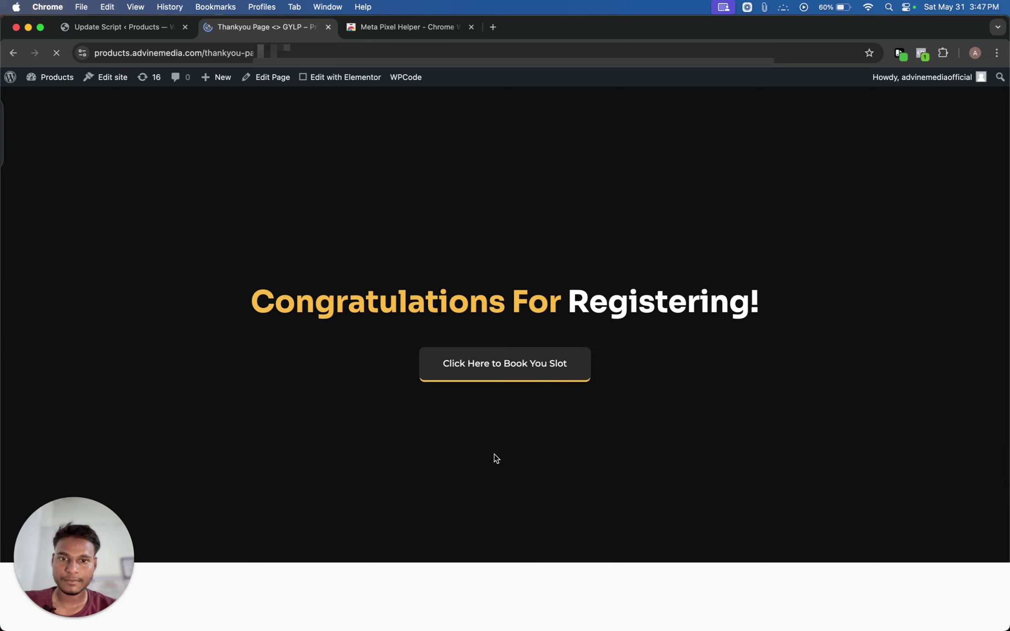
# Inspect the Lead event's details on the thank-you page with the Meta Pixel Helper
pyautogui.click(922, 53)
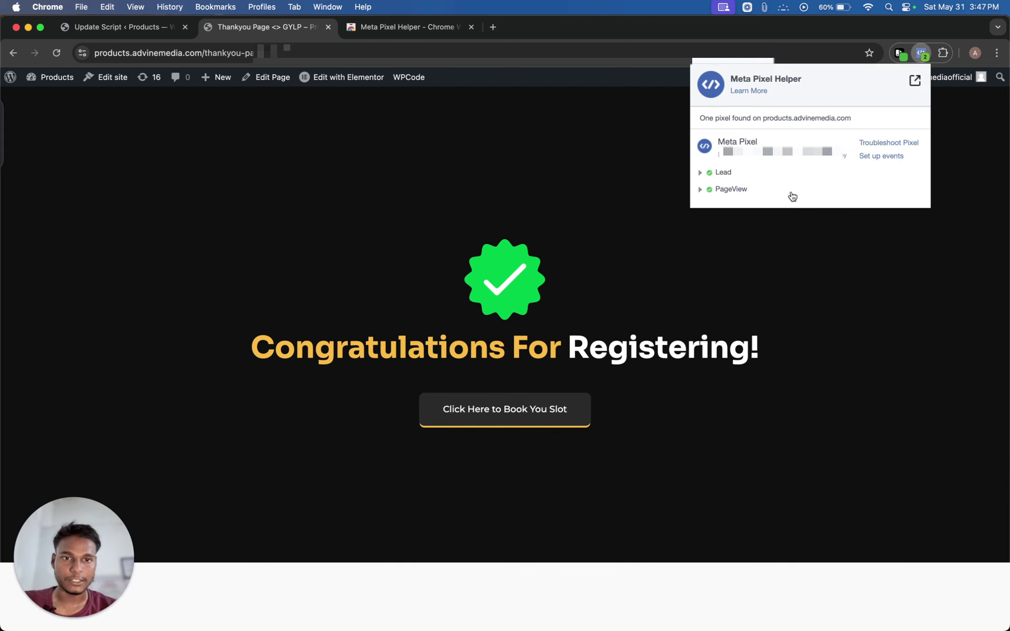
pyautogui.click(700, 175)
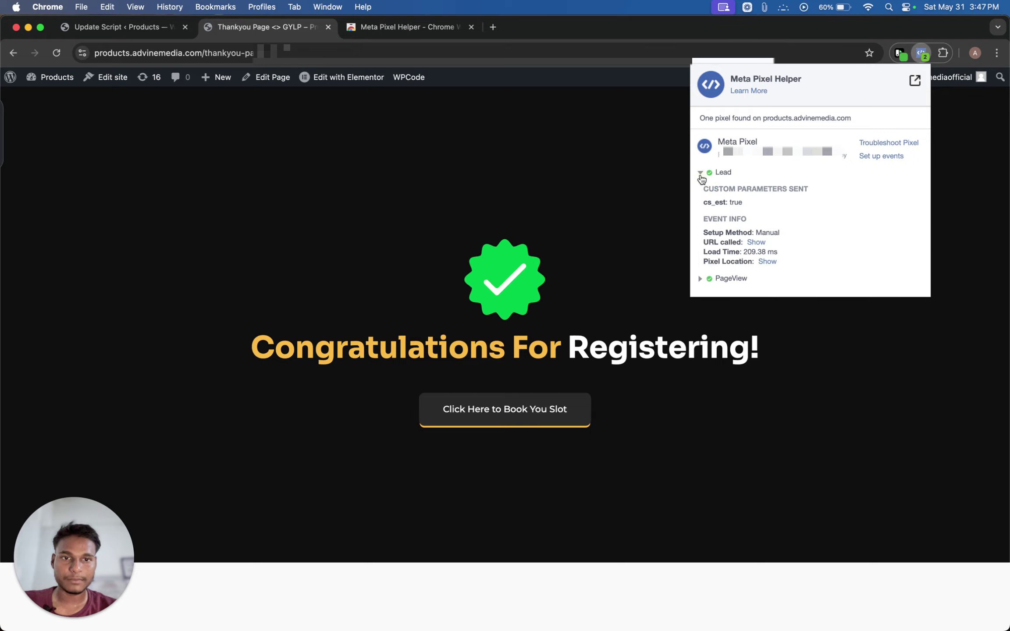